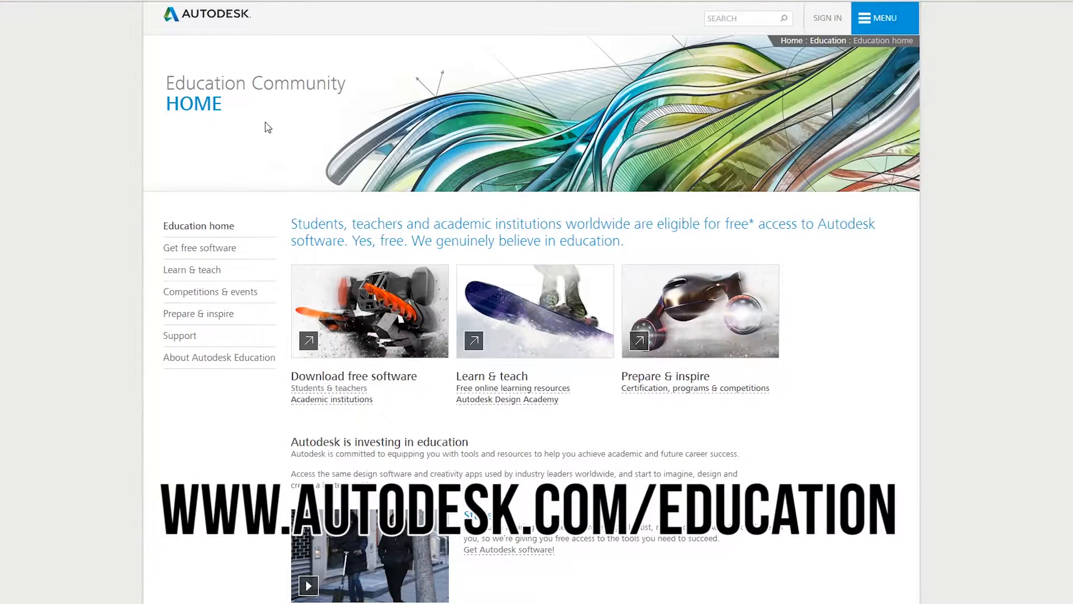
Browse Autodesk's free education software and open the Maya download page.
click(229, 248)
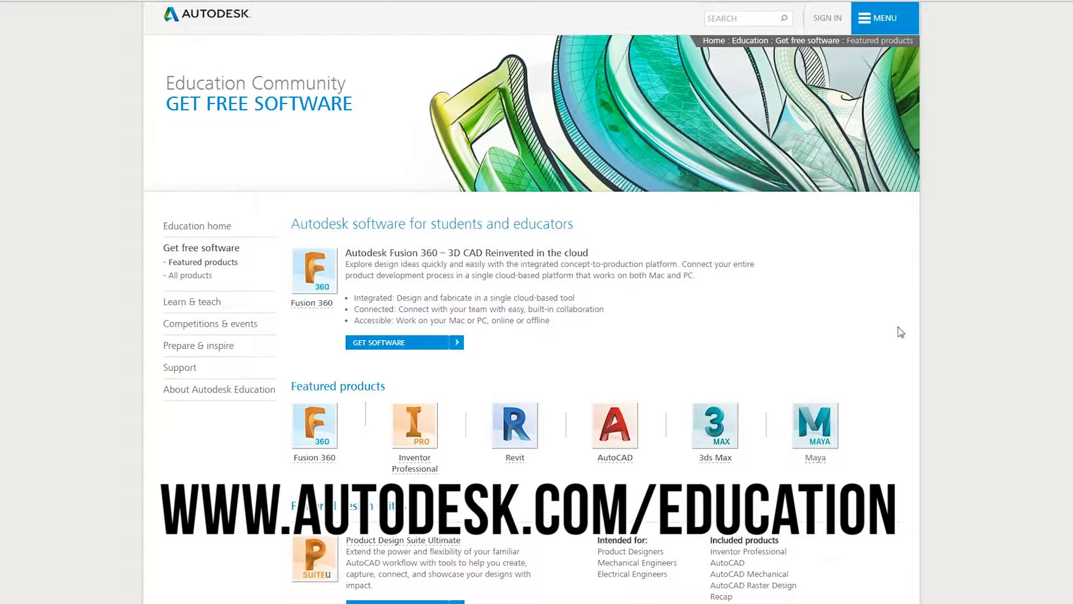
scroll(900, 330, down, 2)
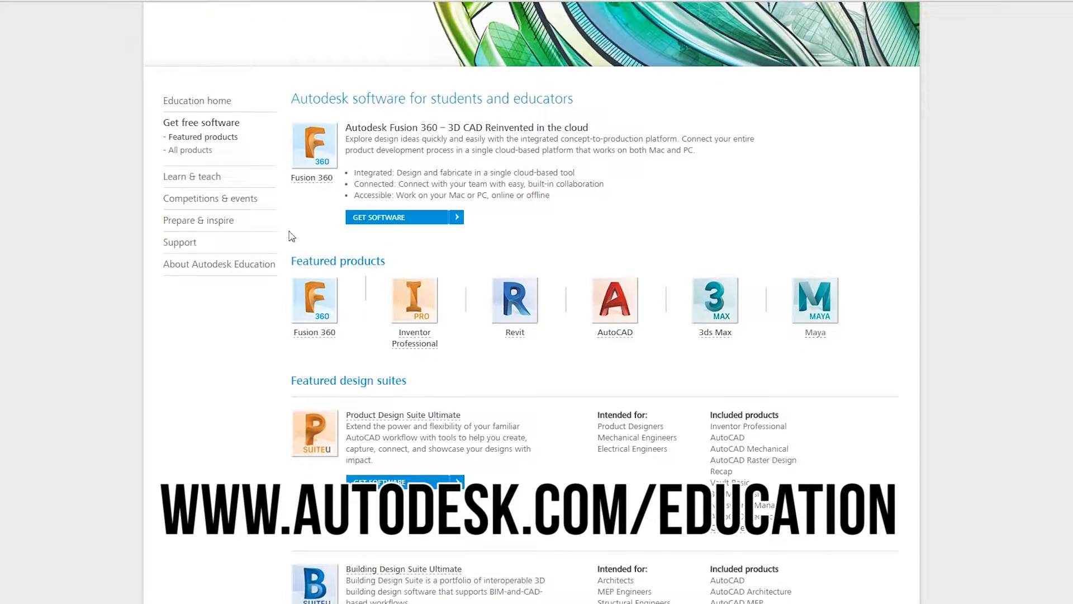
scroll(532, 302, down, 4)
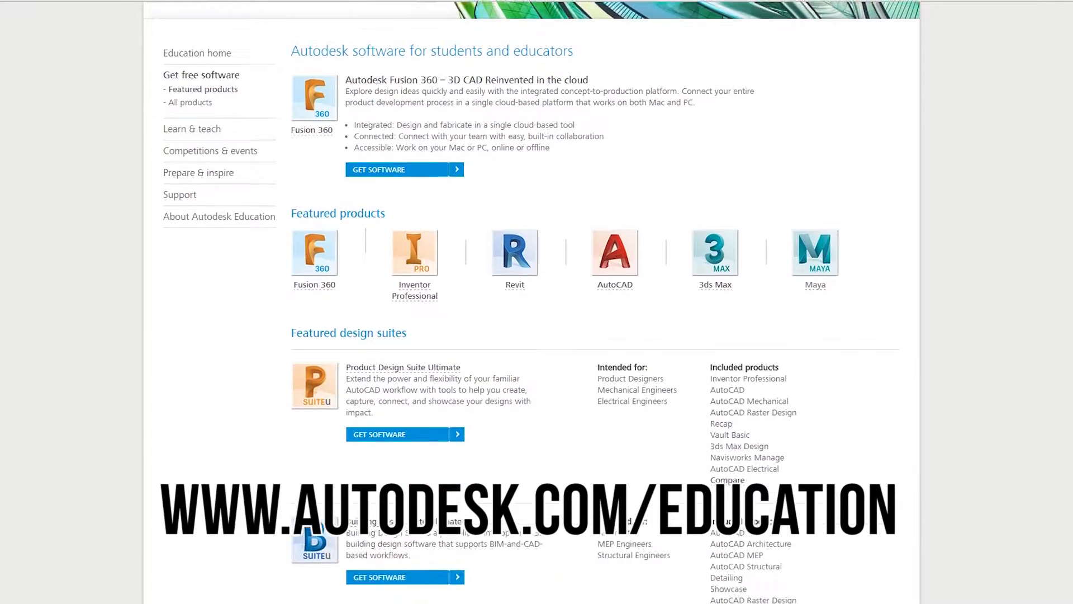
scroll(834, 133, down, 1)
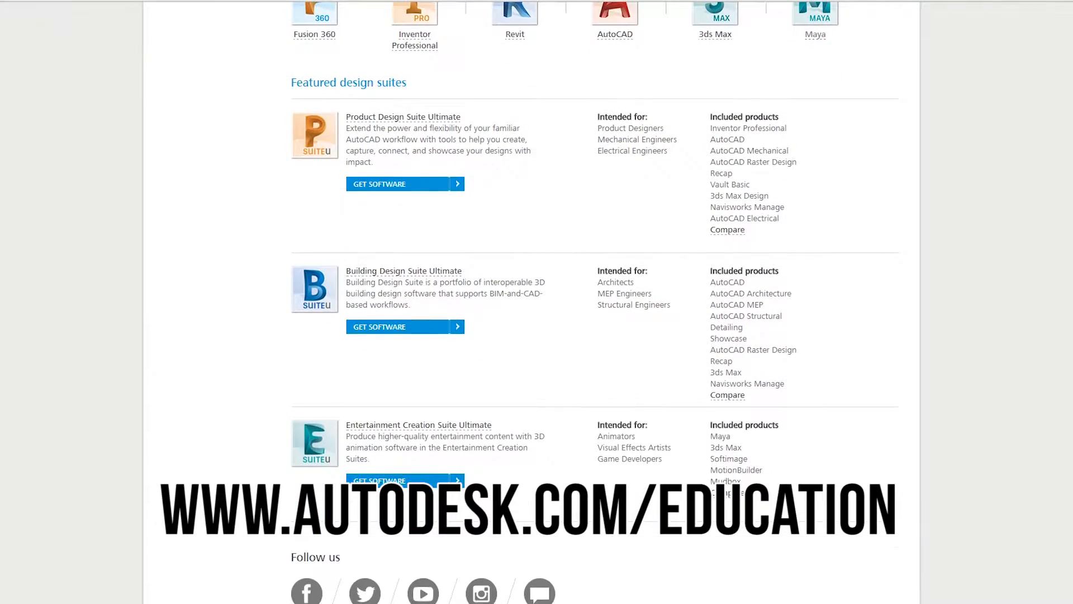
scroll(834, 133, up, 2)
click(834, 133)
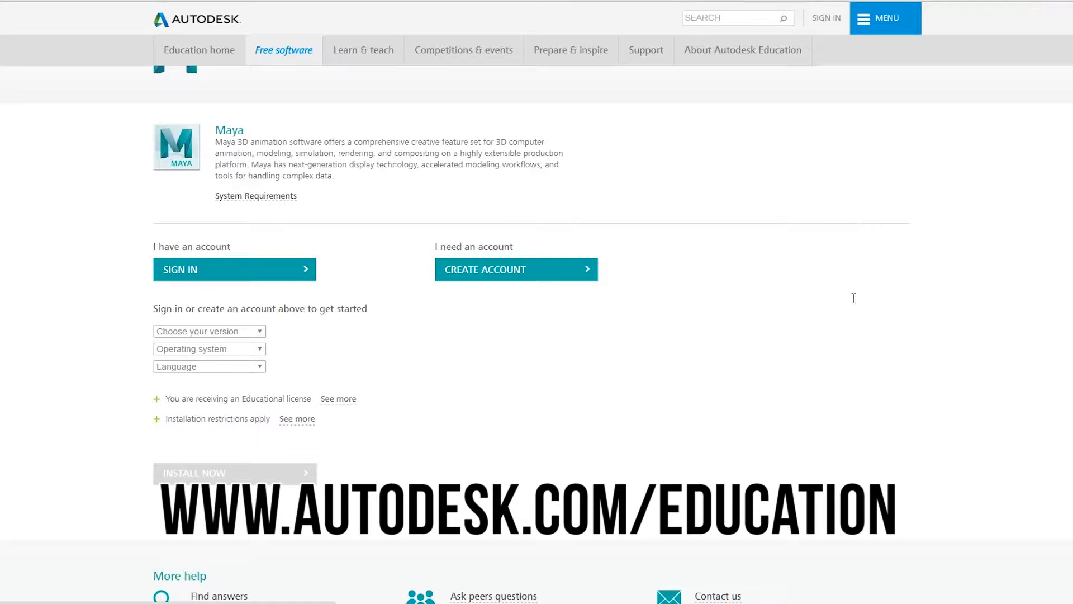
scroll(853, 296, up, 1)
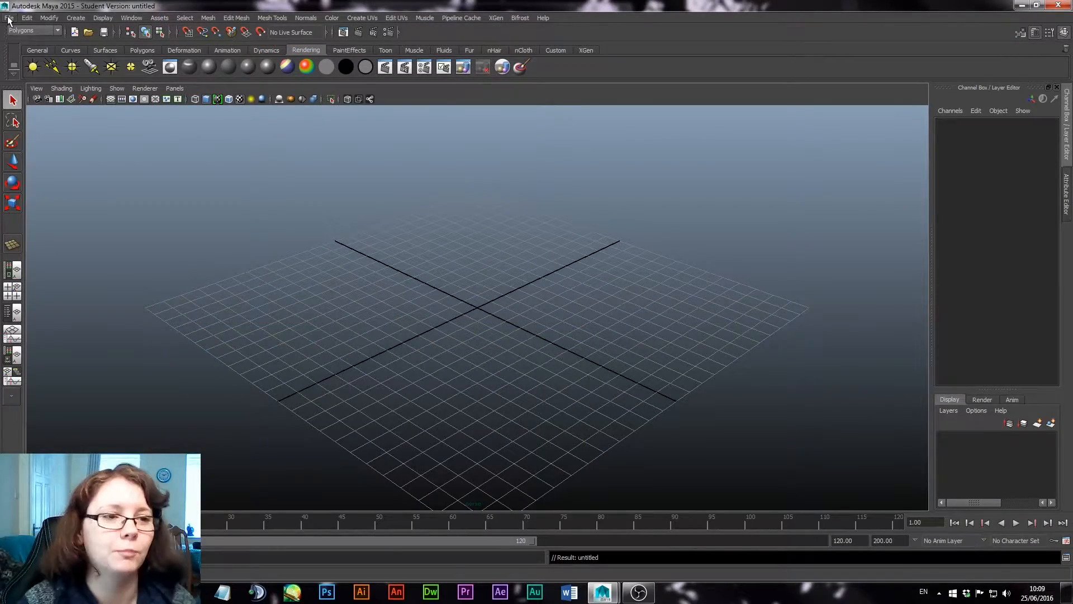
Start a new project in Maya and name it Mini_Dizz.
click(8, 18)
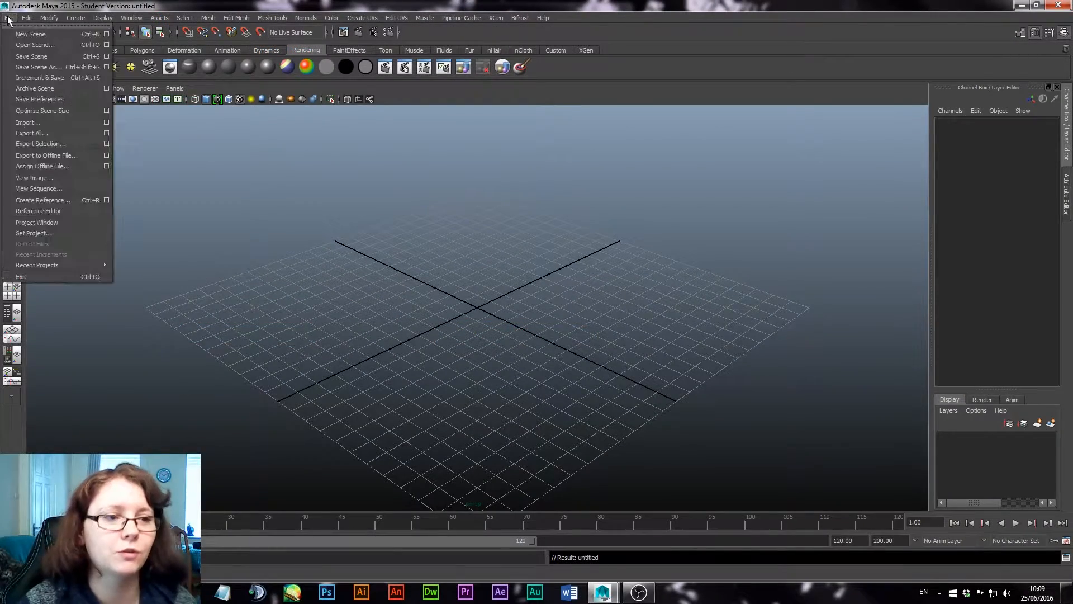
click(73, 223)
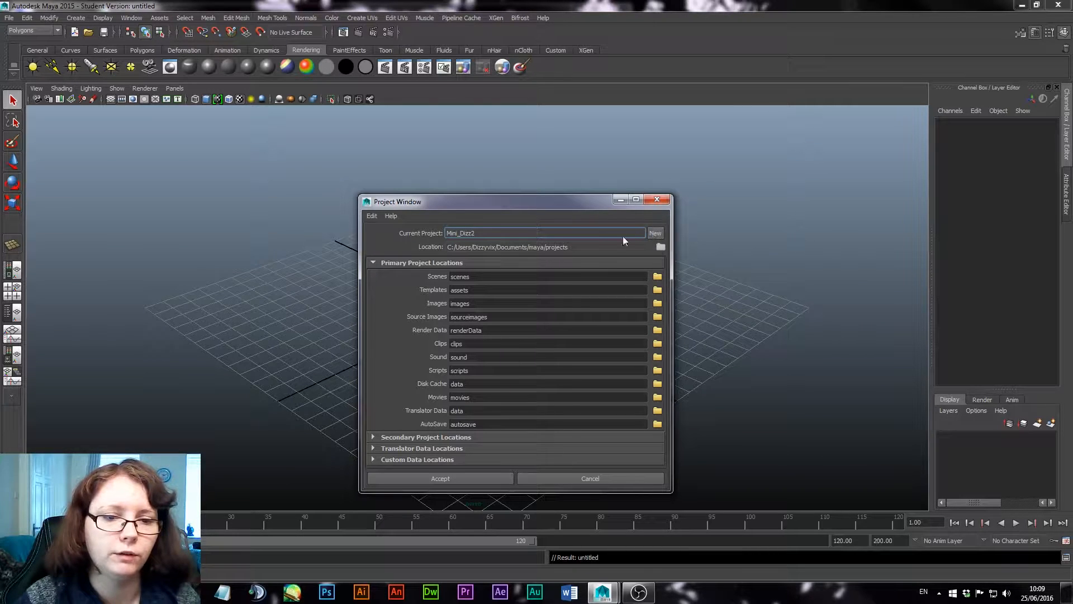
click(657, 234)
double_click(543, 232)
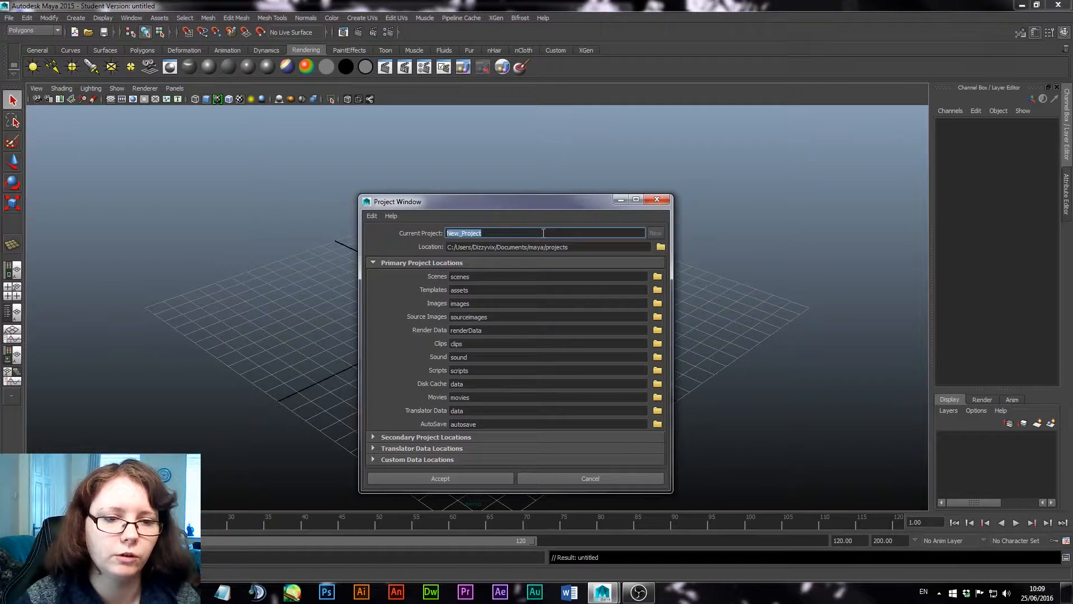
text(Mini)
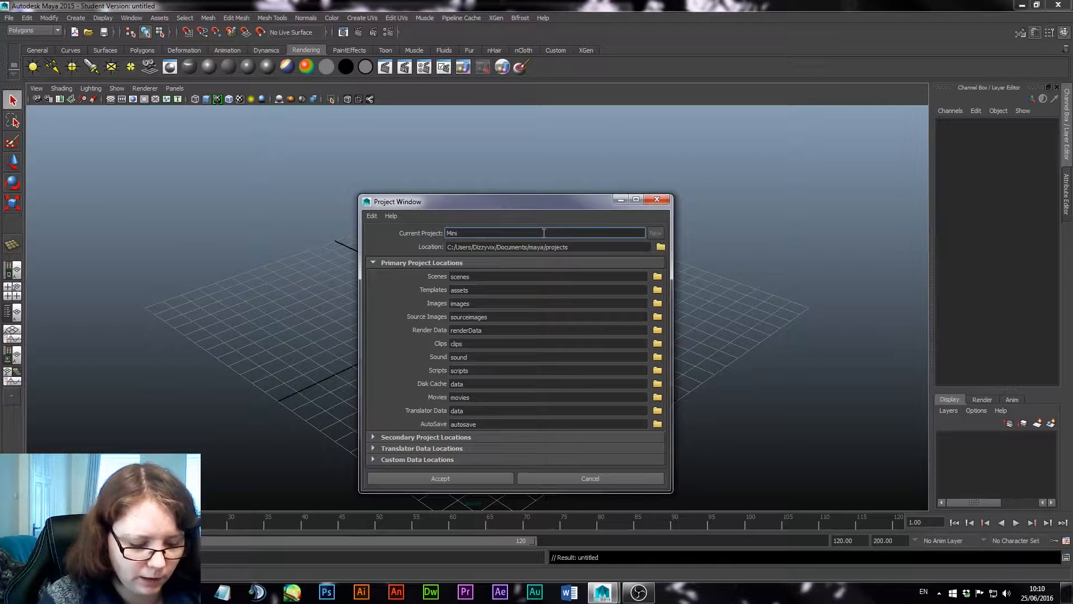
text(_Dizz)
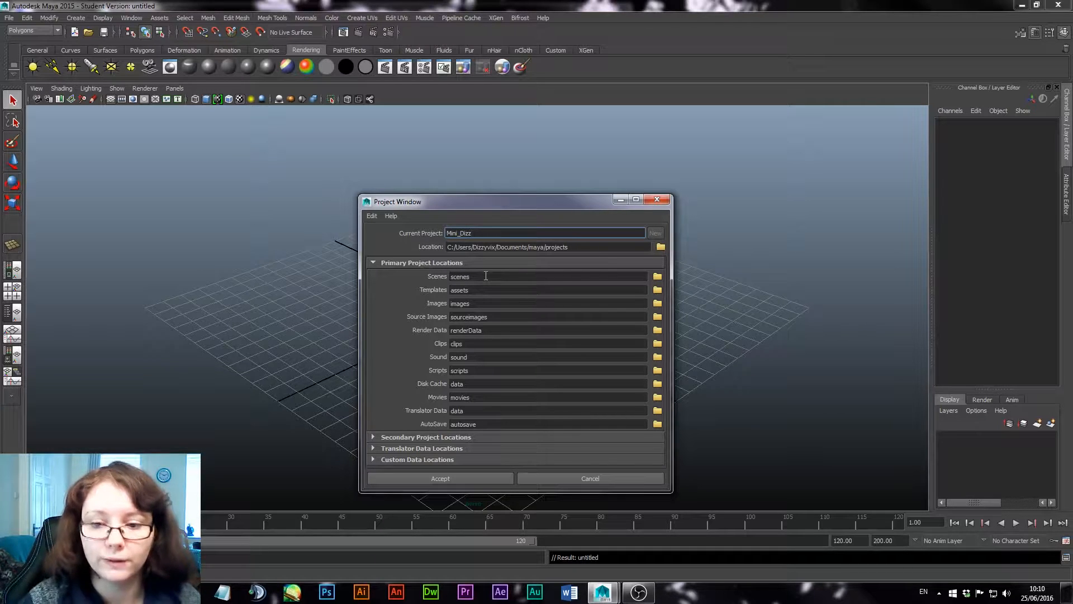
Review the Scenes, Images and Source Images folder locations and accept the project with the default folders.
double_click(486, 276)
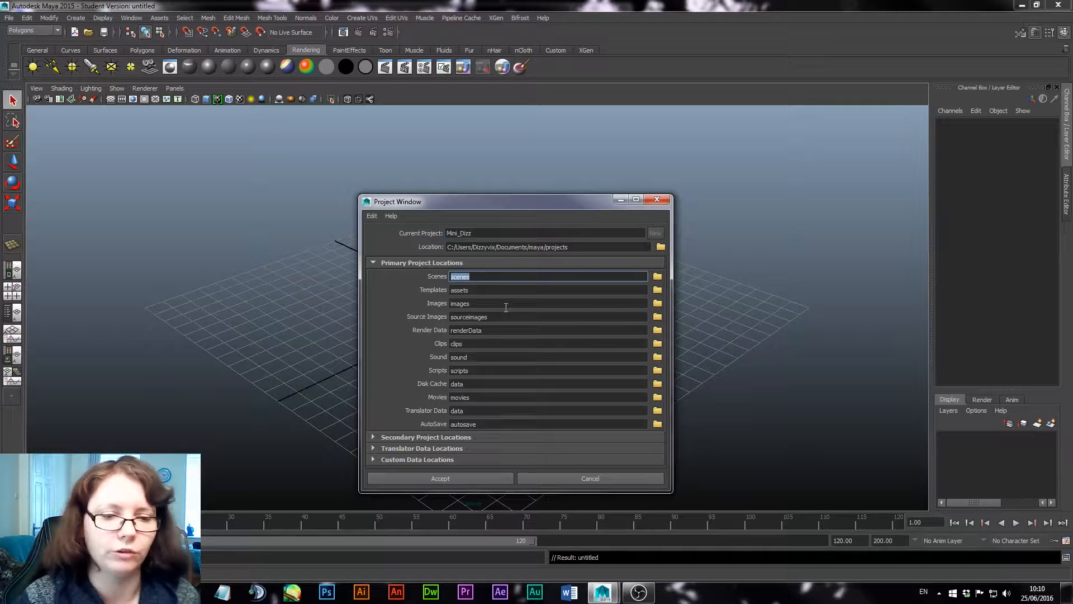
double_click(461, 303)
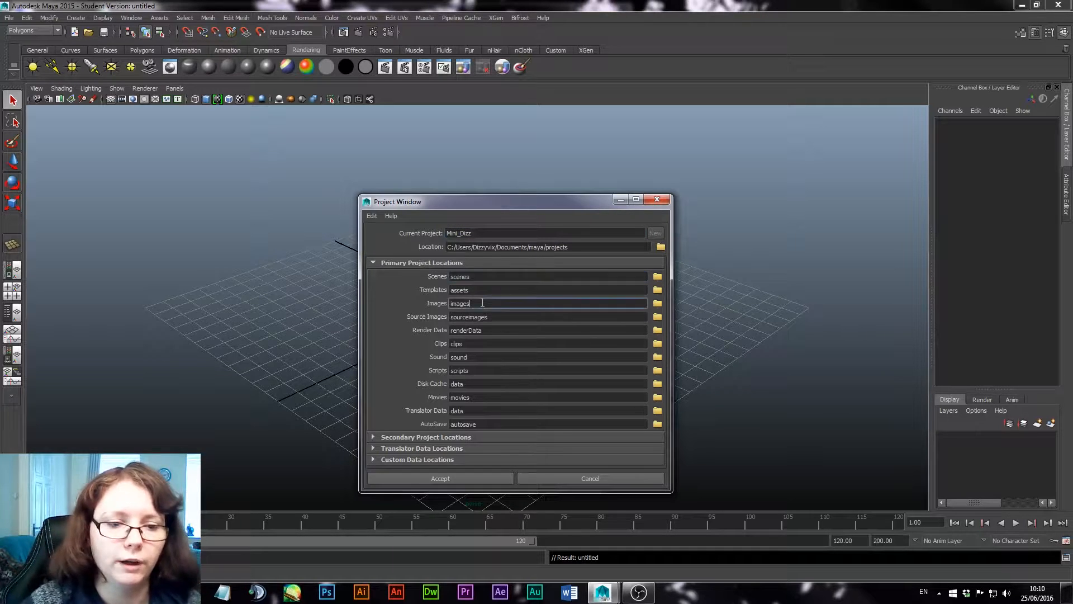
click(495, 317)
double_click(494, 317)
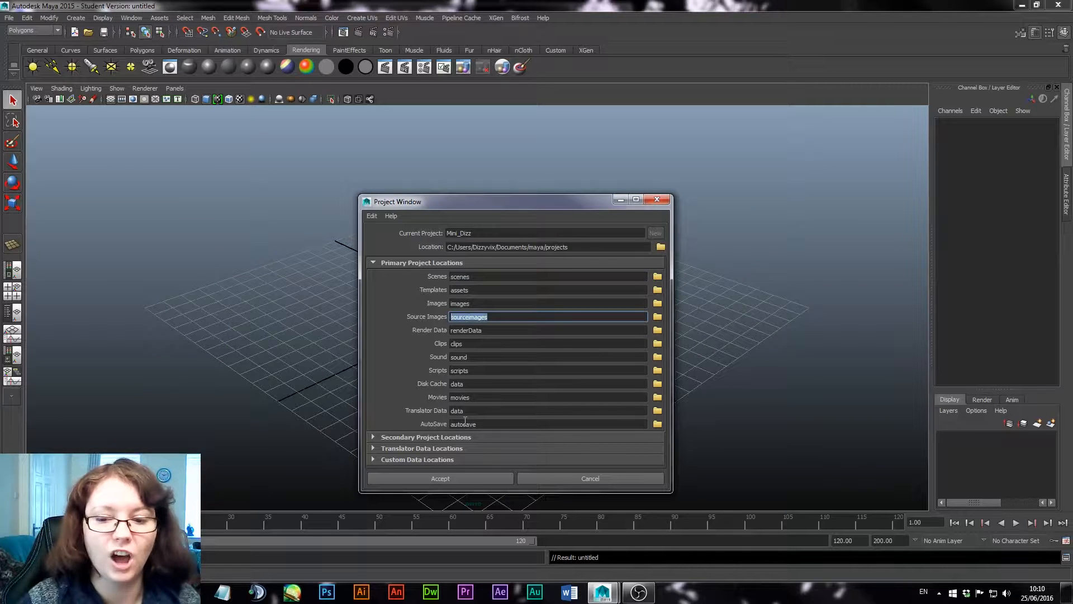
click(464, 480)
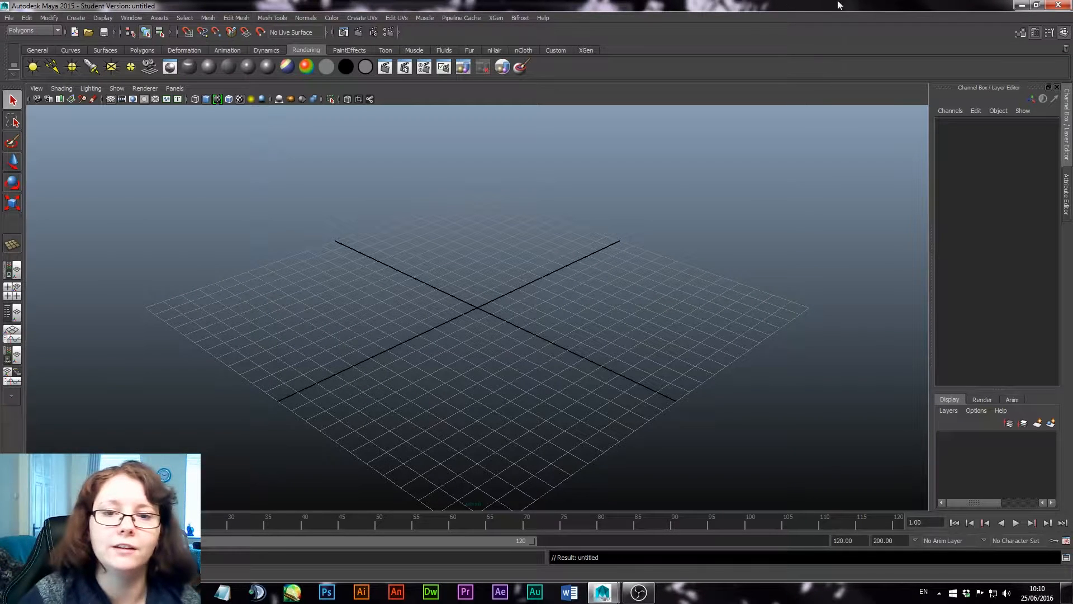
Switch to the desktop and view the rough character sketch image, then close it.
click(1022, 6)
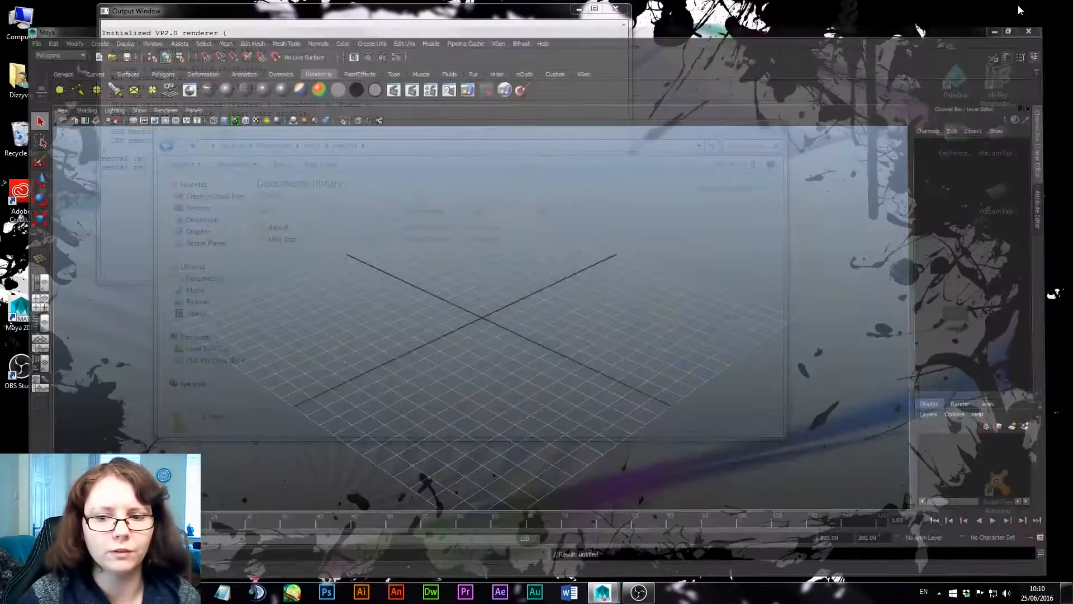
double_click(954, 318)
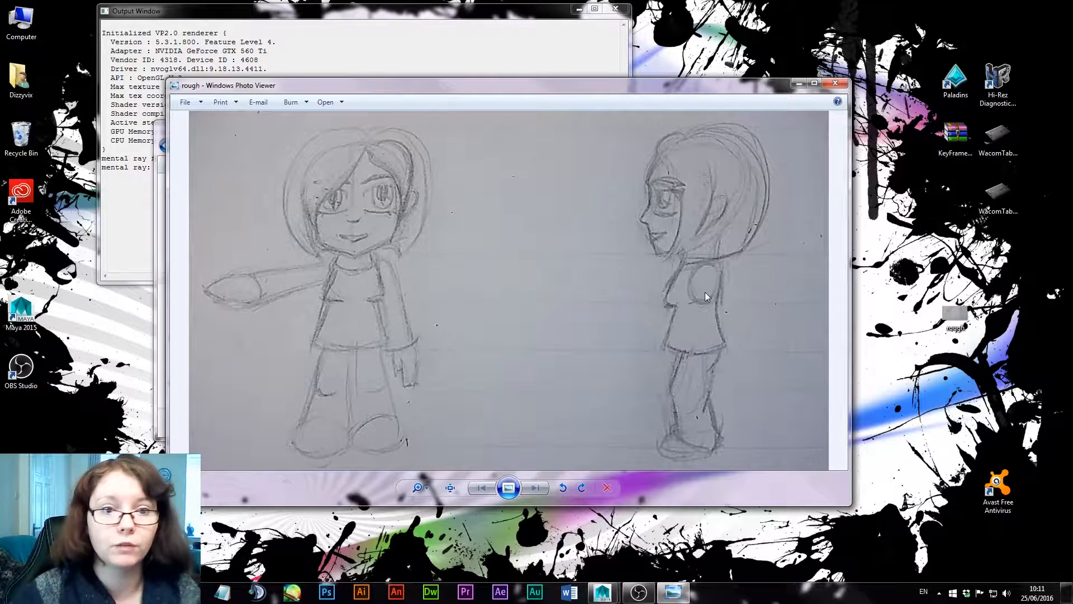
click(835, 83)
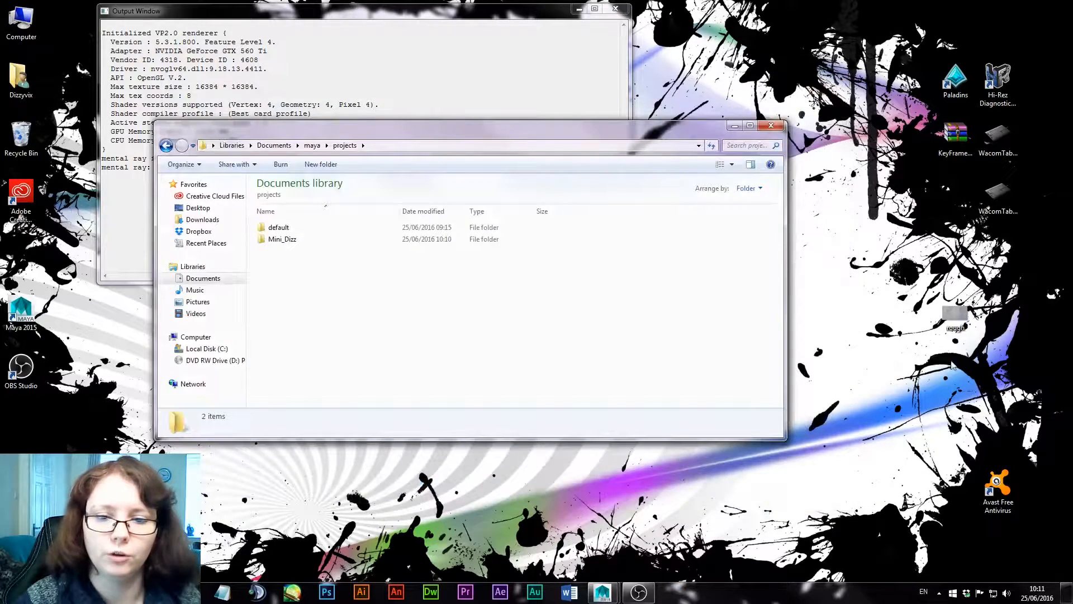
Copy the rough image from the desktop into the Mini_Dizz project's sourceimages folder.
right_click(955, 320)
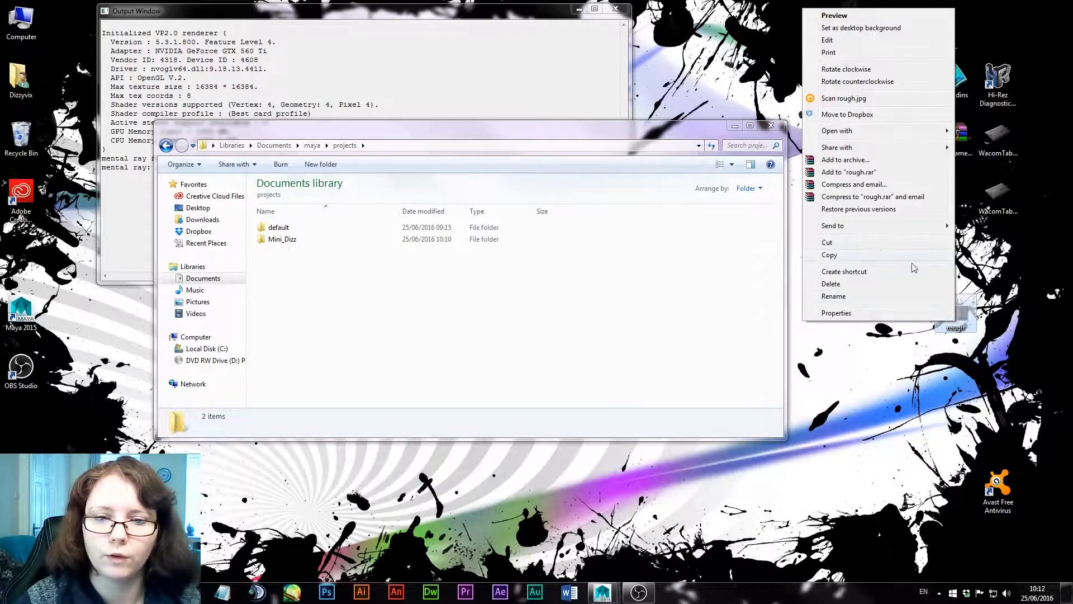
click(882, 255)
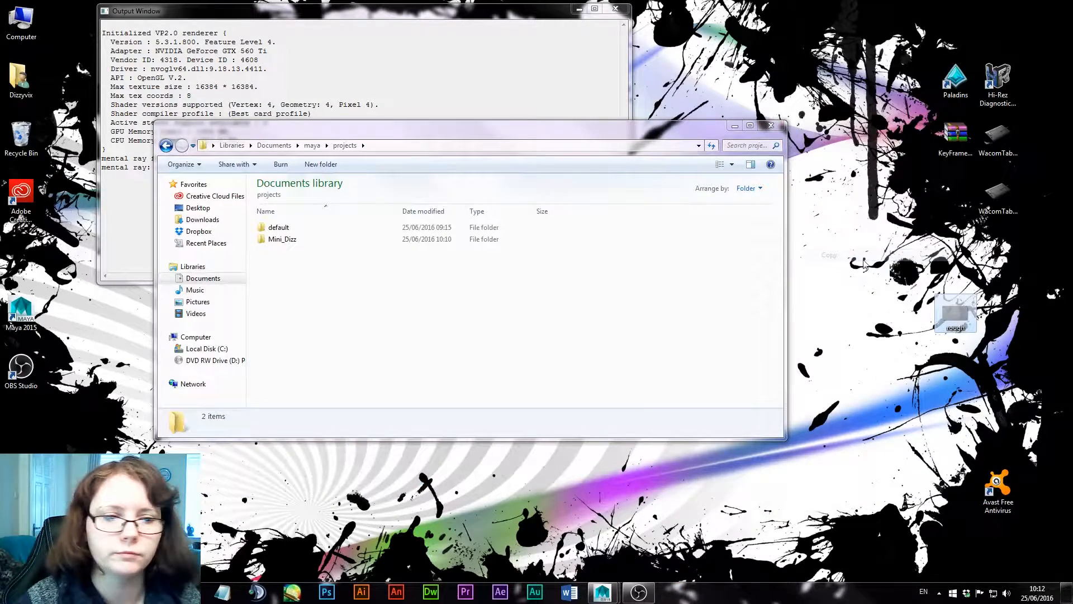
double_click(280, 240)
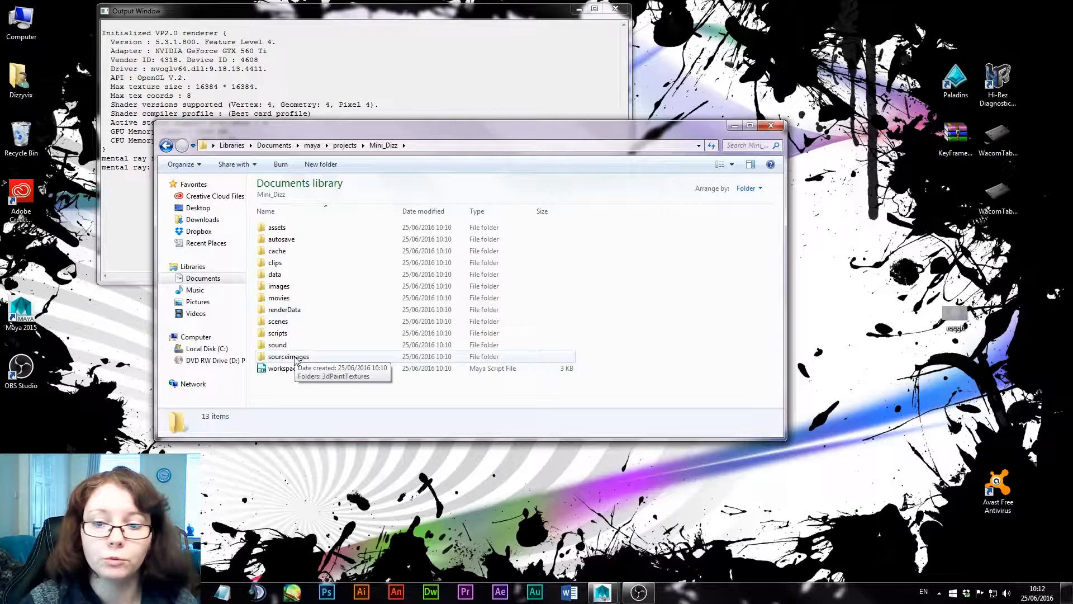
double_click(294, 358)
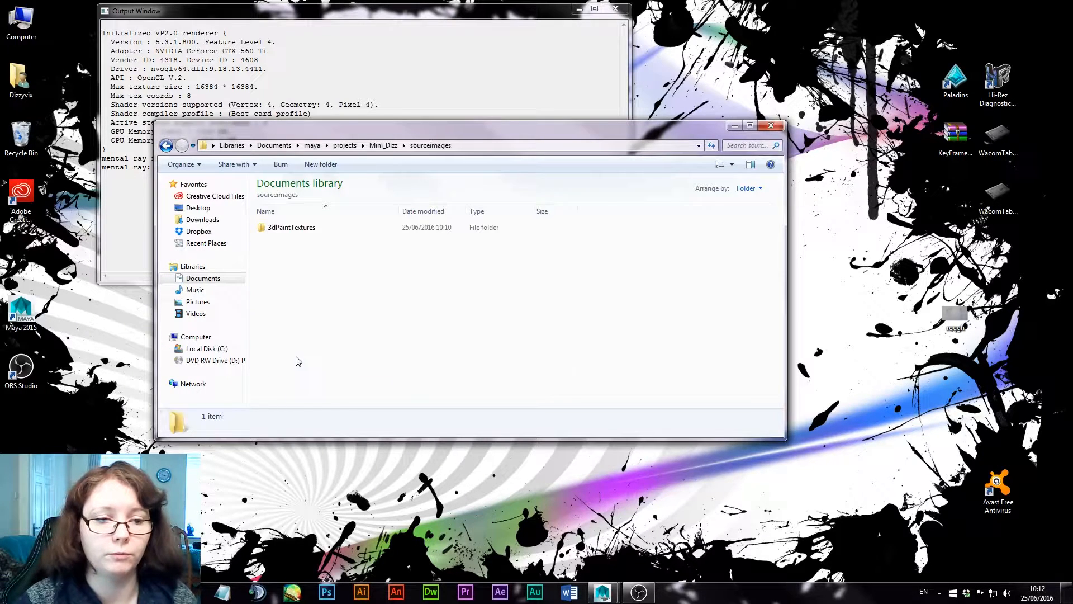
right_click(340, 355)
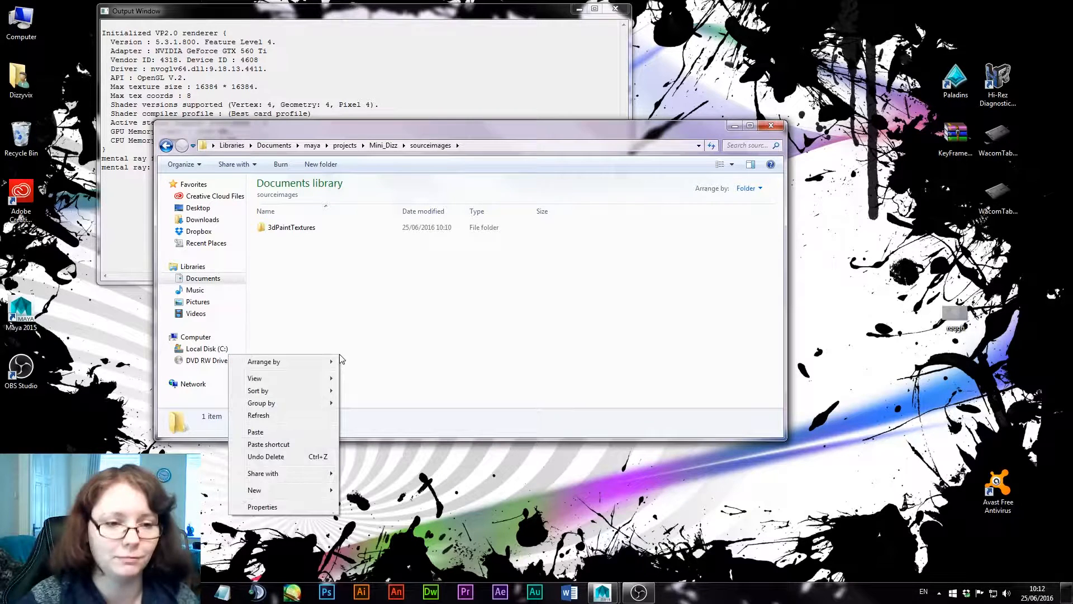
click(280, 431)
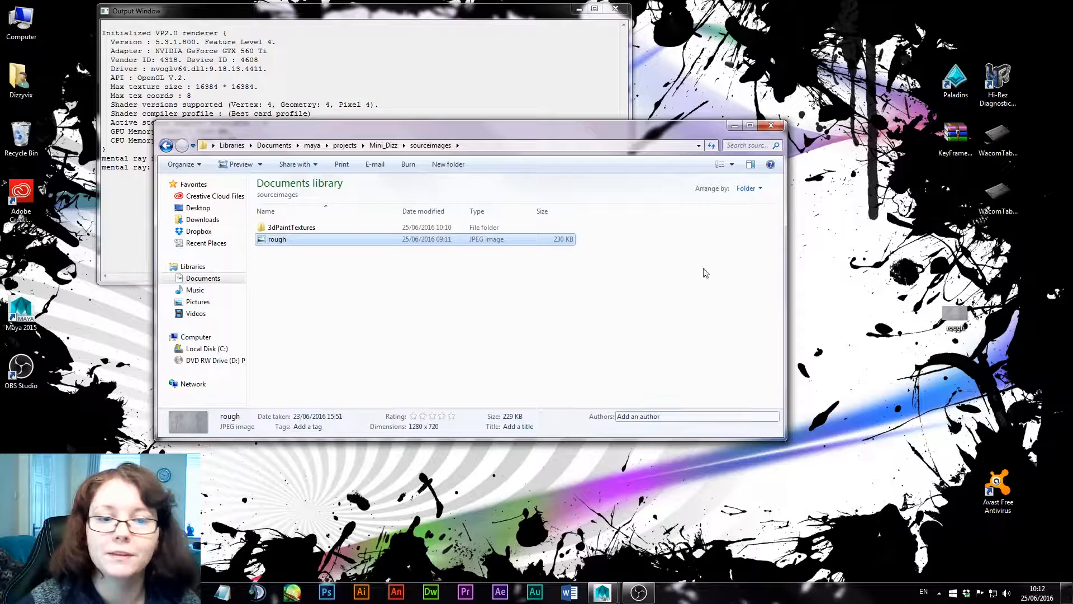
Switch back to Maya and try out orbiting, panning and zooming in the perspective view.
click(615, 593)
click(643, 539)
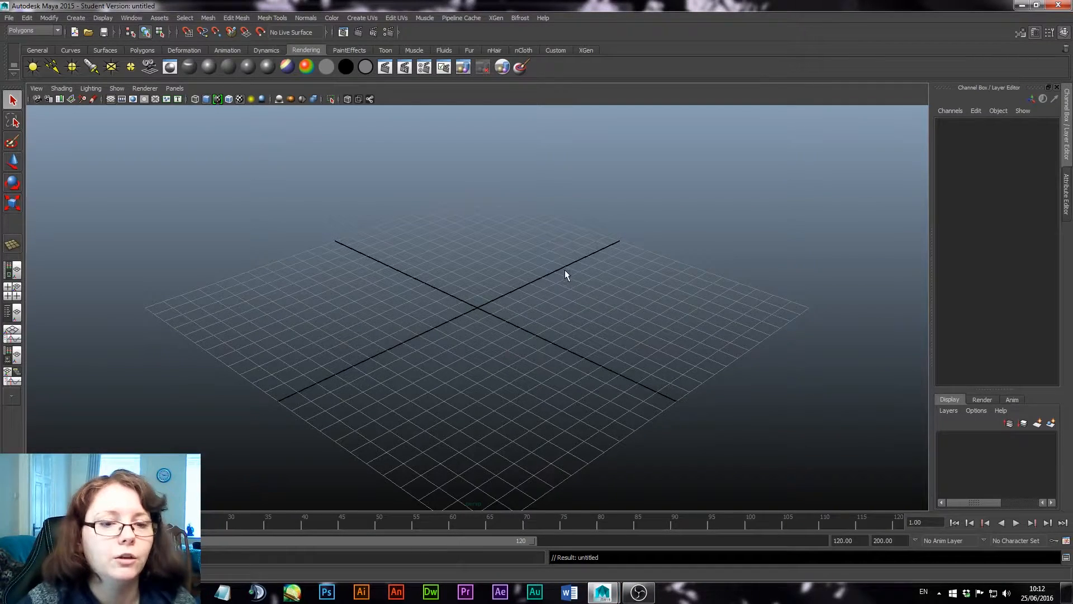
alt+drag(578, 263, 581, 313)
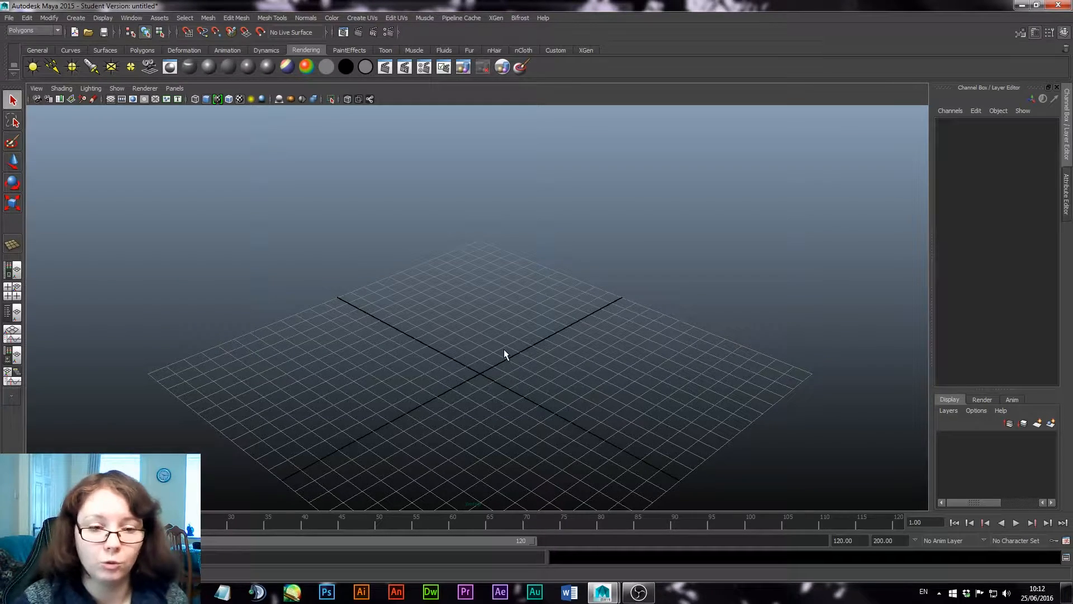
mouse_move(513, 363)
alt+mouse_down()
mouse_move(503, 360)
mouse_move(513, 367)
mouse_move(513, 350)
mouse_move(513, 374)
mouse_move(504, 349)
mouse_move(503, 363)
alt+mouse_up()
mouse_move(475, 319)
alt+middle_down()
mouse_move(491, 353)
mouse_move(522, 300)
mouse_move(476, 294)
mouse_move(531, 305)
mouse_move(493, 314)
mouse_move(532, 299)
mouse_move(482, 307)
mouse_move(470, 318)
mouse_move(484, 328)
alt+middle_up()
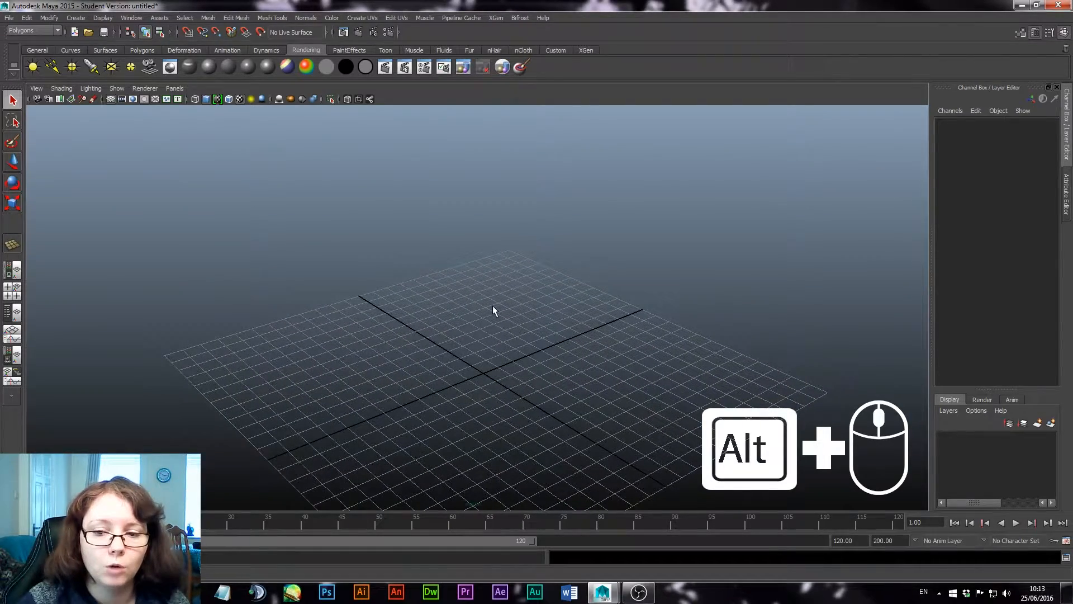
alt+right_drag(494, 309, 530, 368)
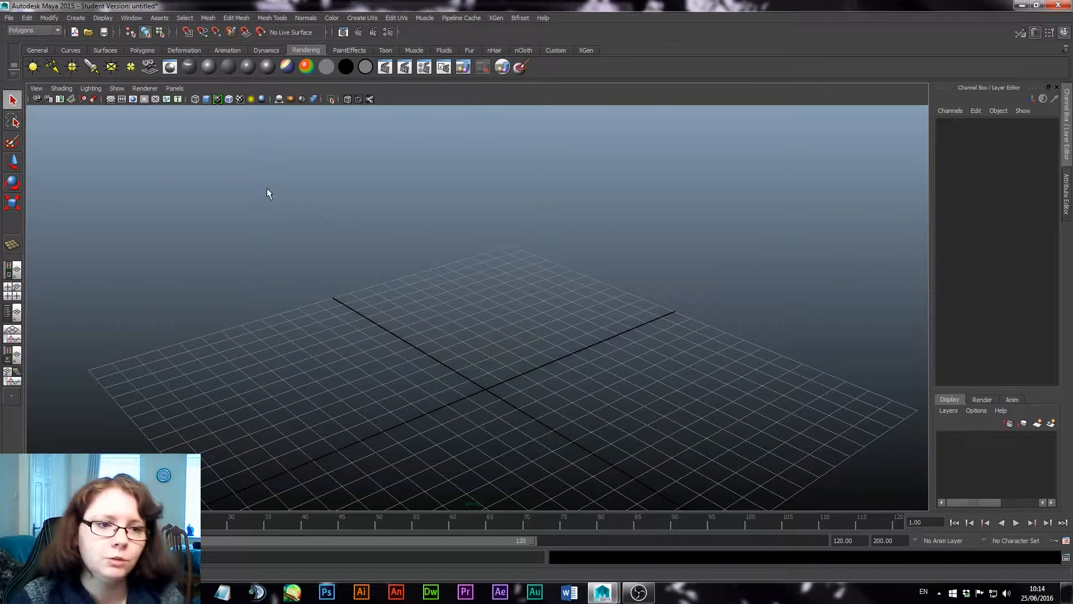
Create a large polygon plane by drawing it freehand across the grid.
click(135, 51)
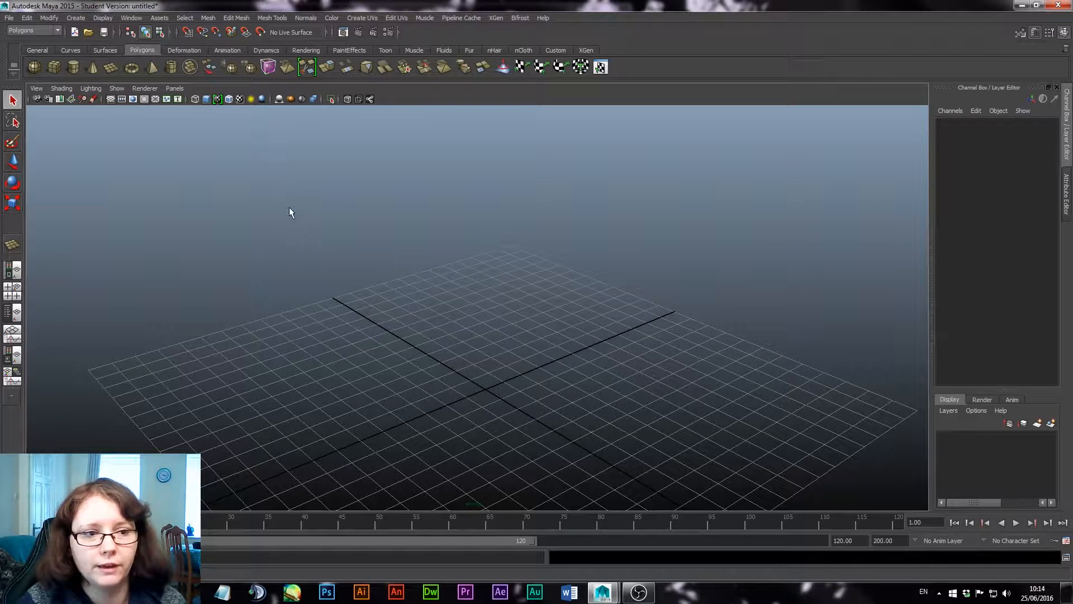
click(75, 20)
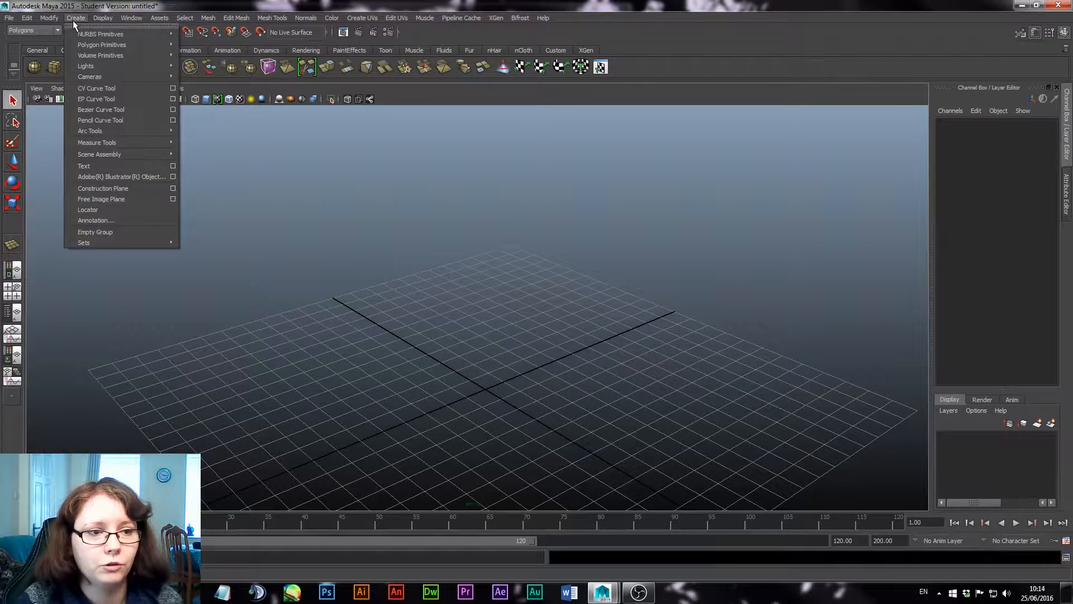
mouse_move(82, 49)
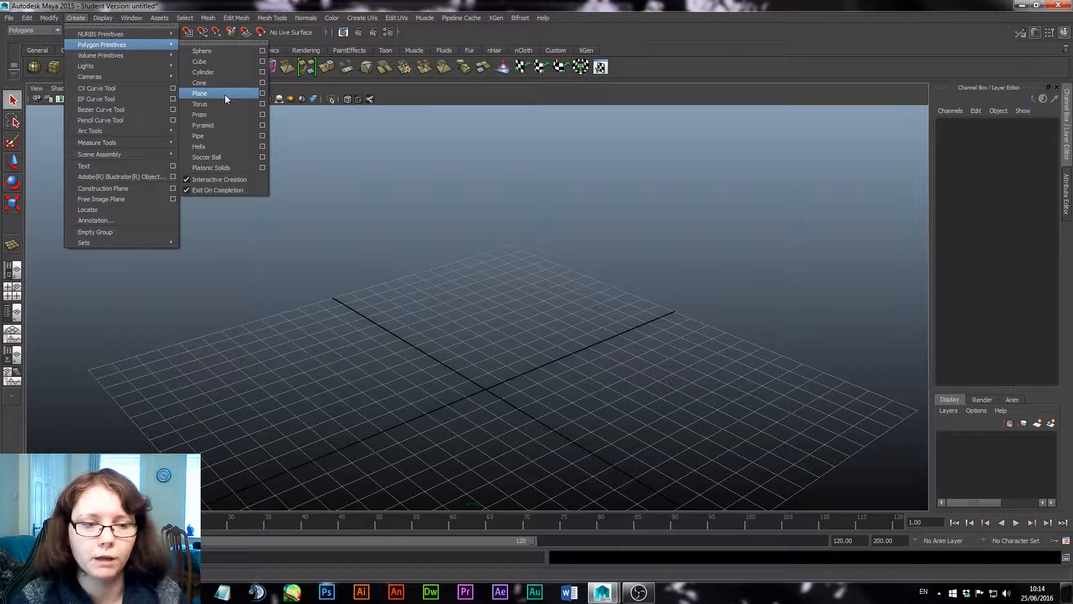
click(250, 5)
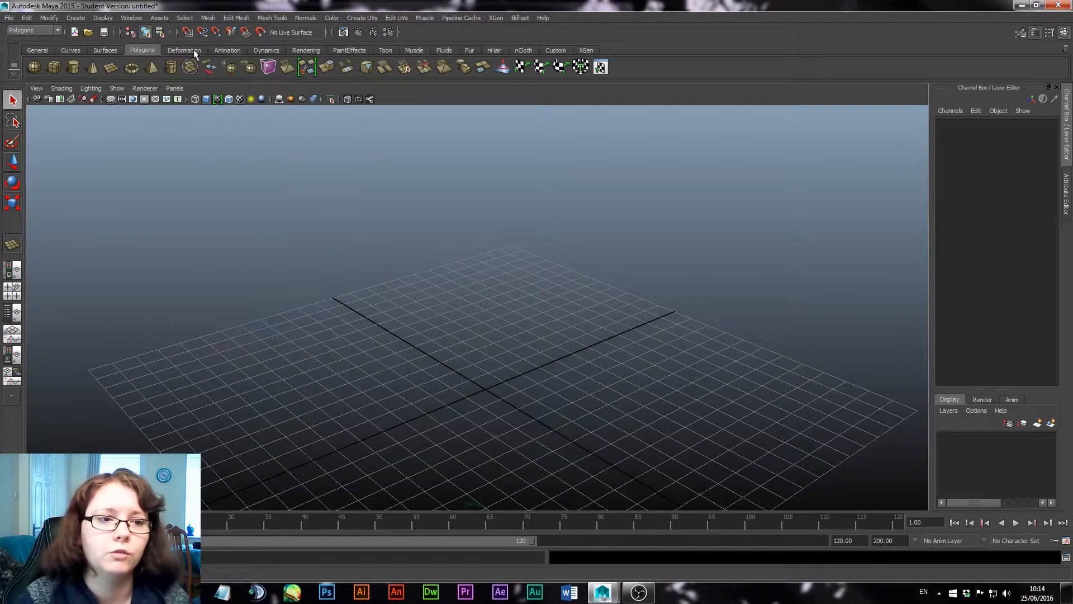
click(111, 67)
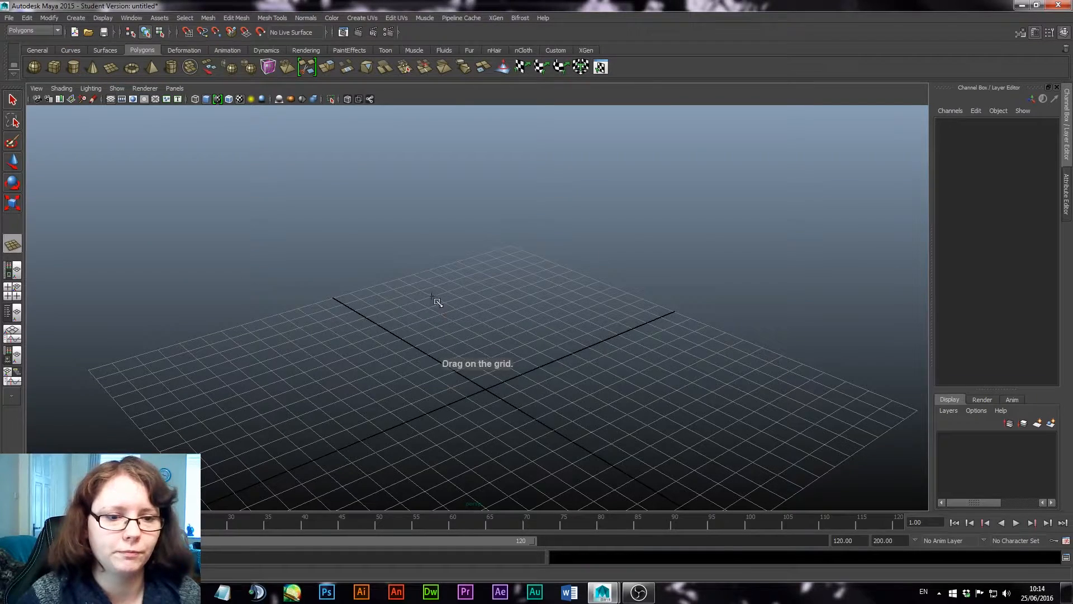
drag(435, 299, 522, 424)
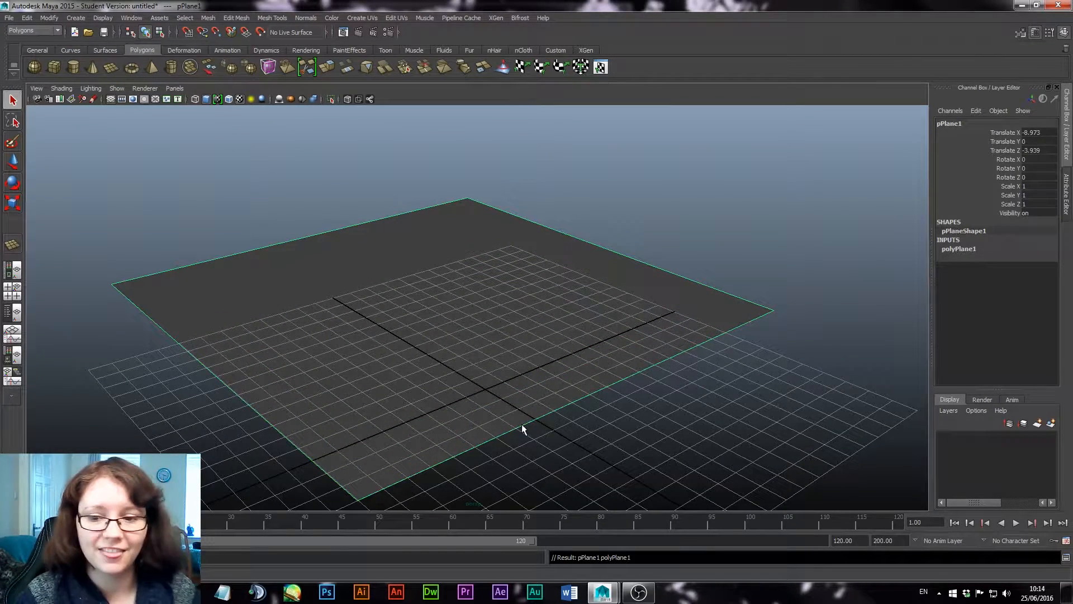
Rename the new polygon plane to front_guide.
double_click(959, 123)
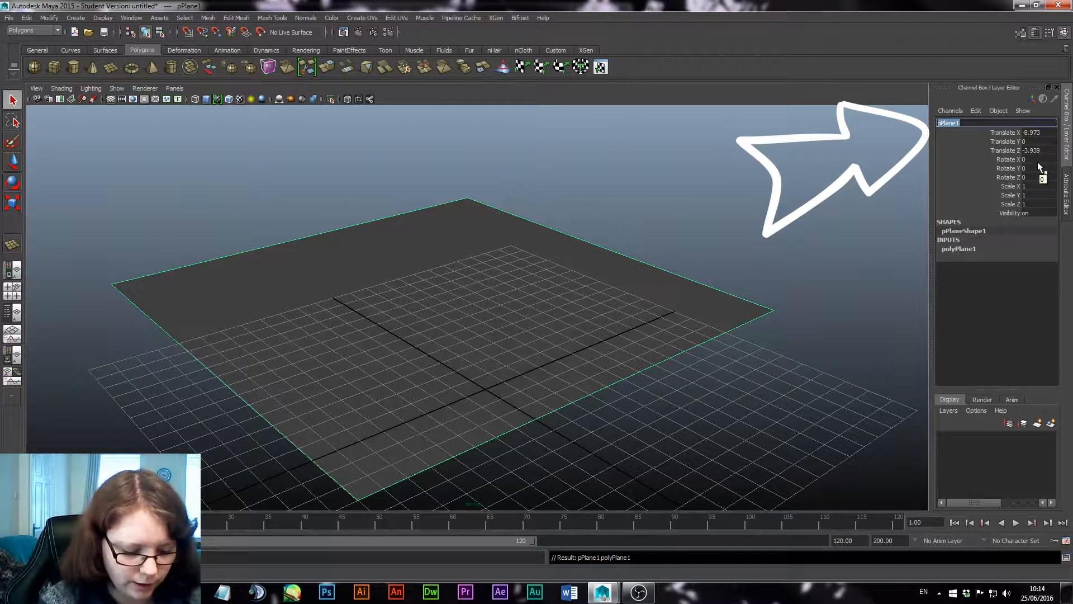
text(fl)
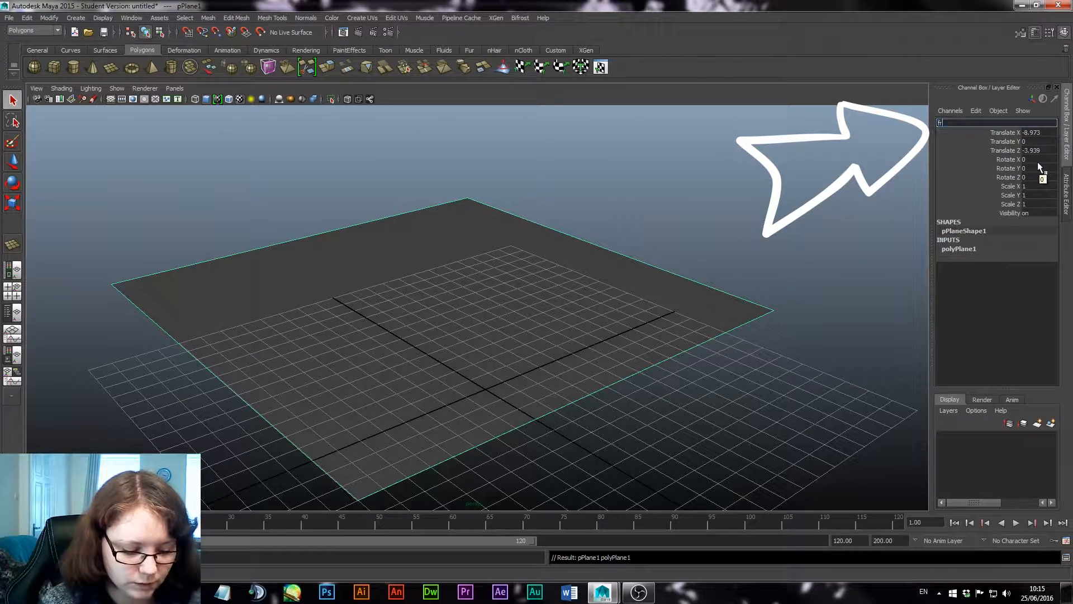
text(ont_)
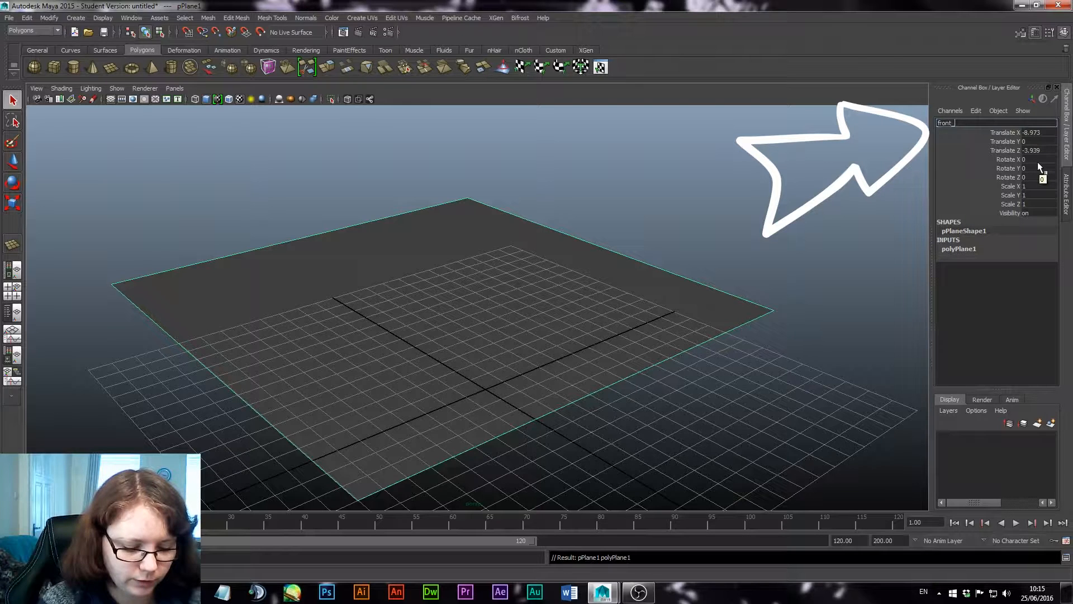
text(guide)
key(Return)
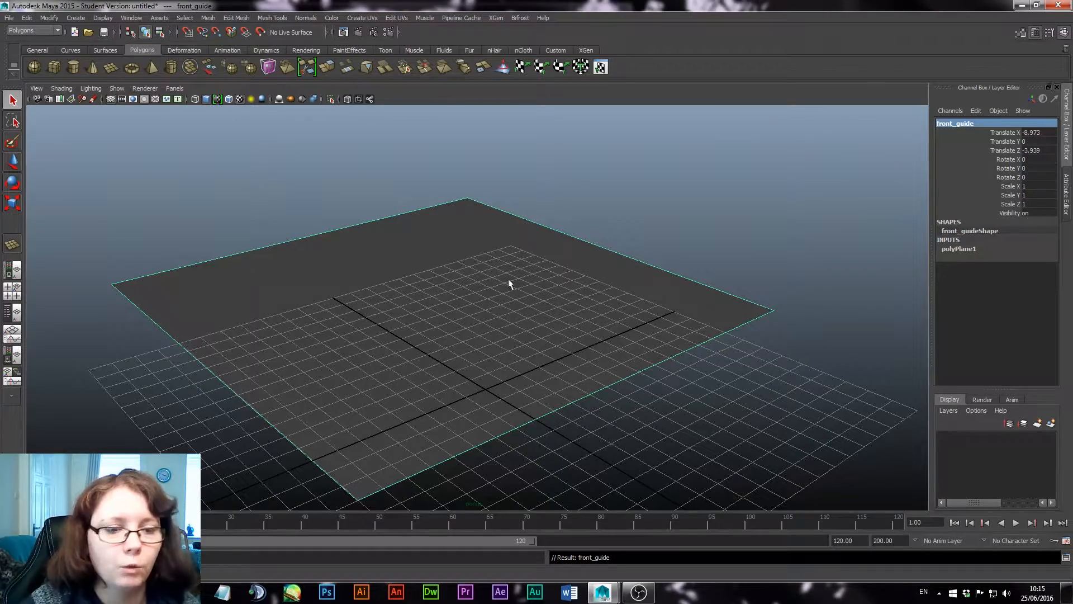
Move the front_guide plane up to about 1.756 in Y and across to about 0.01 in X.
alt+drag(432, 323, 440, 286)
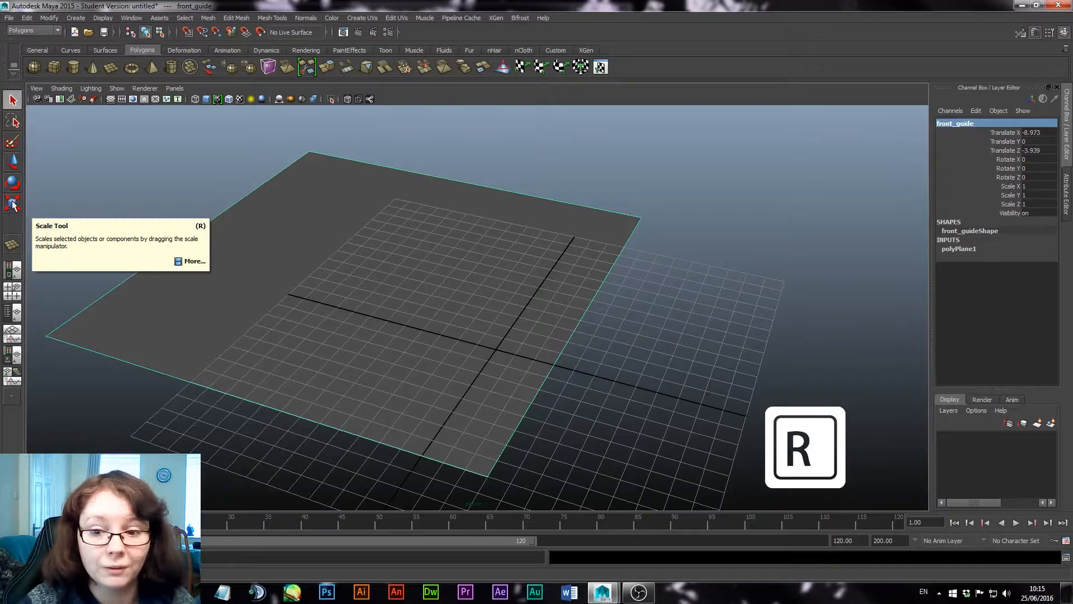
key(w)
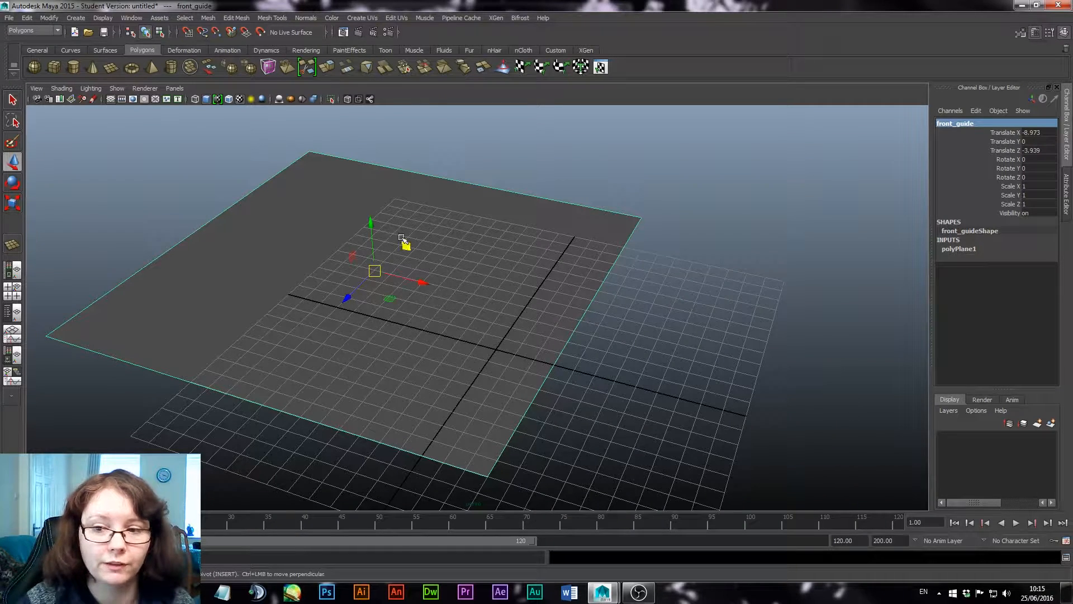
drag(370, 221, 370, 194)
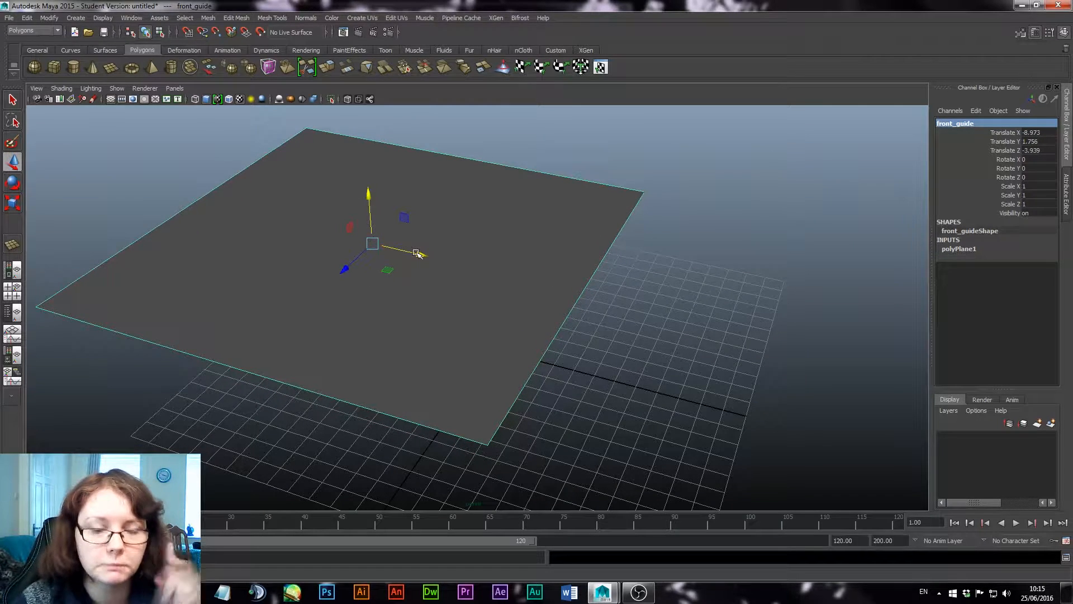
drag(419, 254, 583, 281)
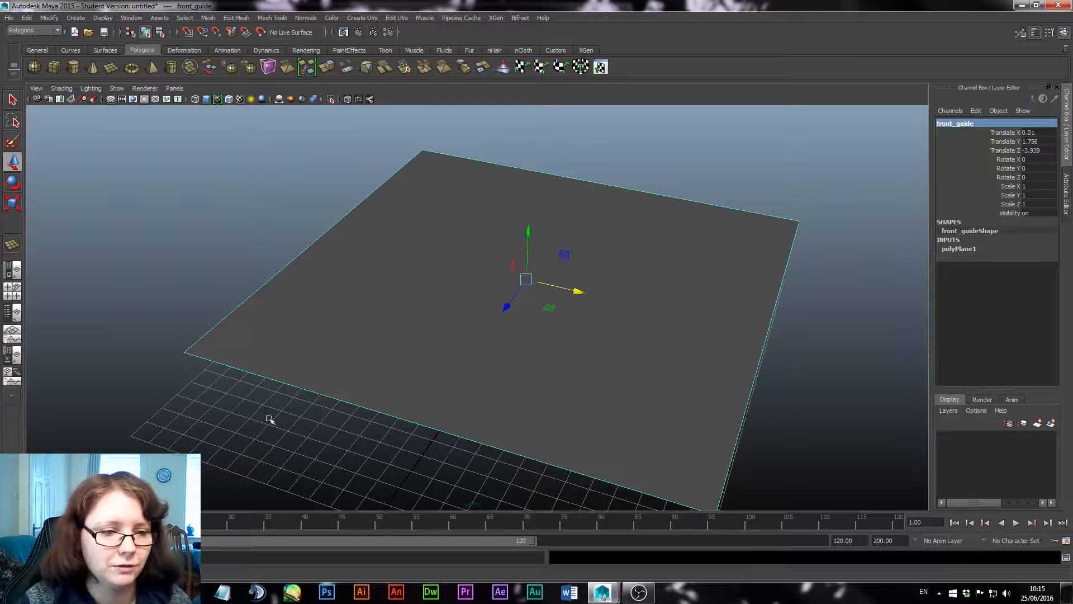
Narrow the Maya window to uncover the viewport's axis indicator, and restore the window to full size.
click(1043, 4)
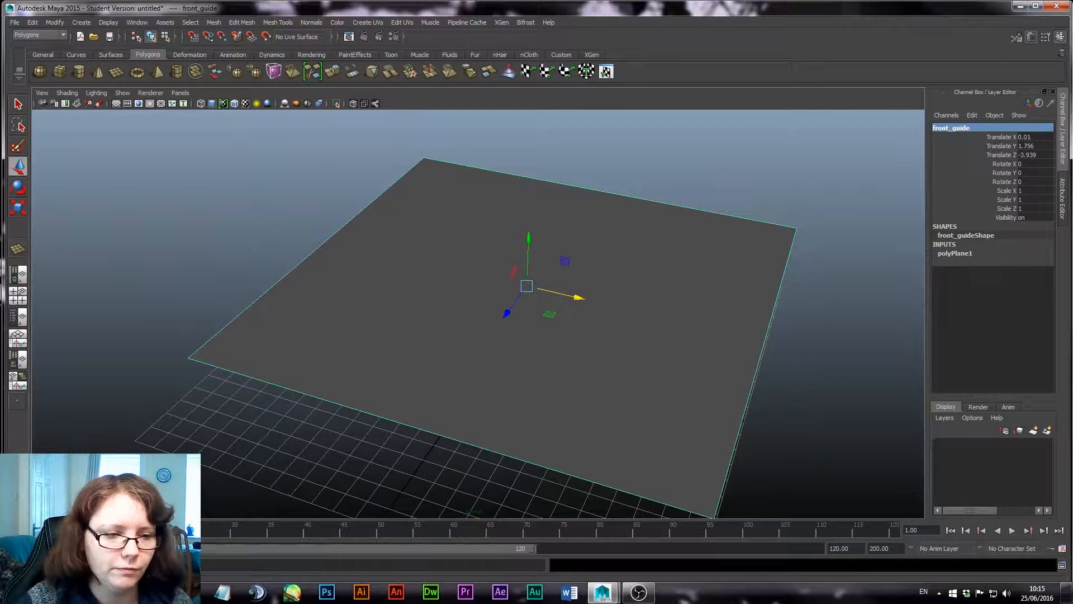
drag(2, 582, 211, 582)
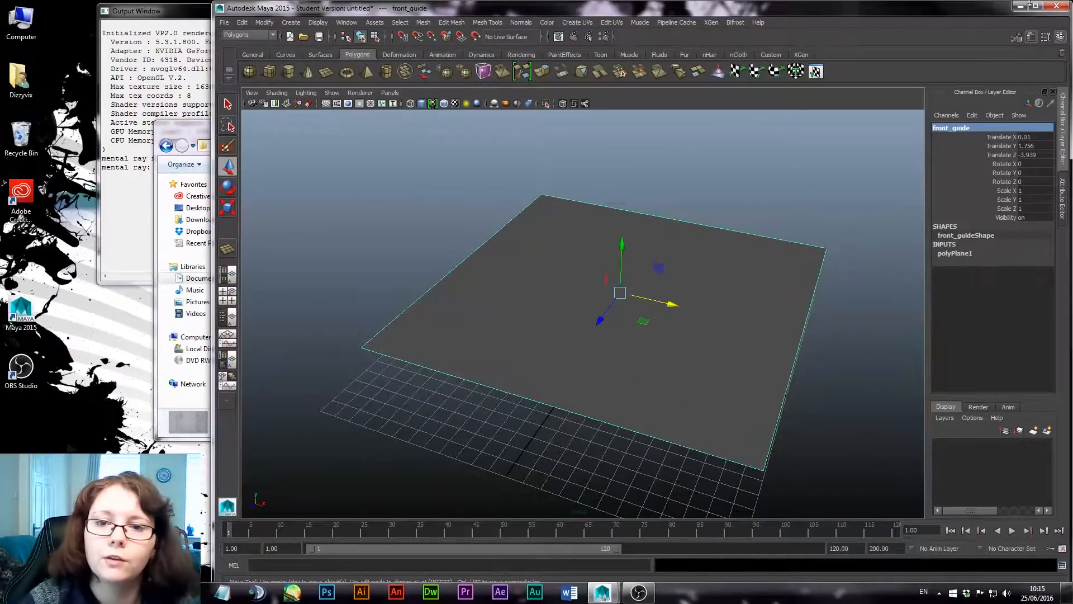
click(1036, 7)
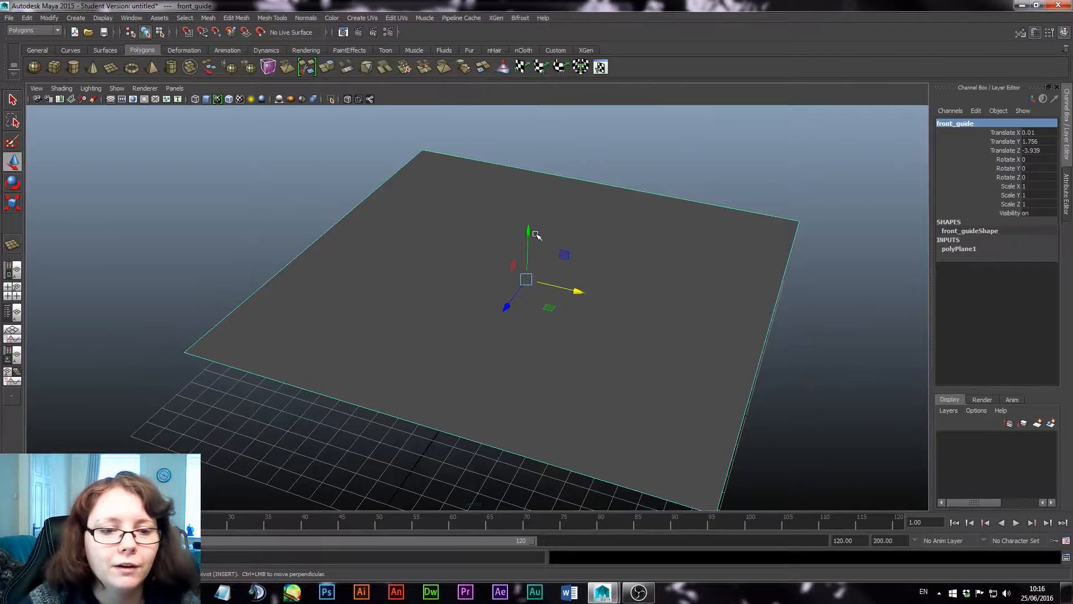
Tilt the front_guide plane to about 22.28 degrees around X and raise it to about 4.116 in Y.
key(e)
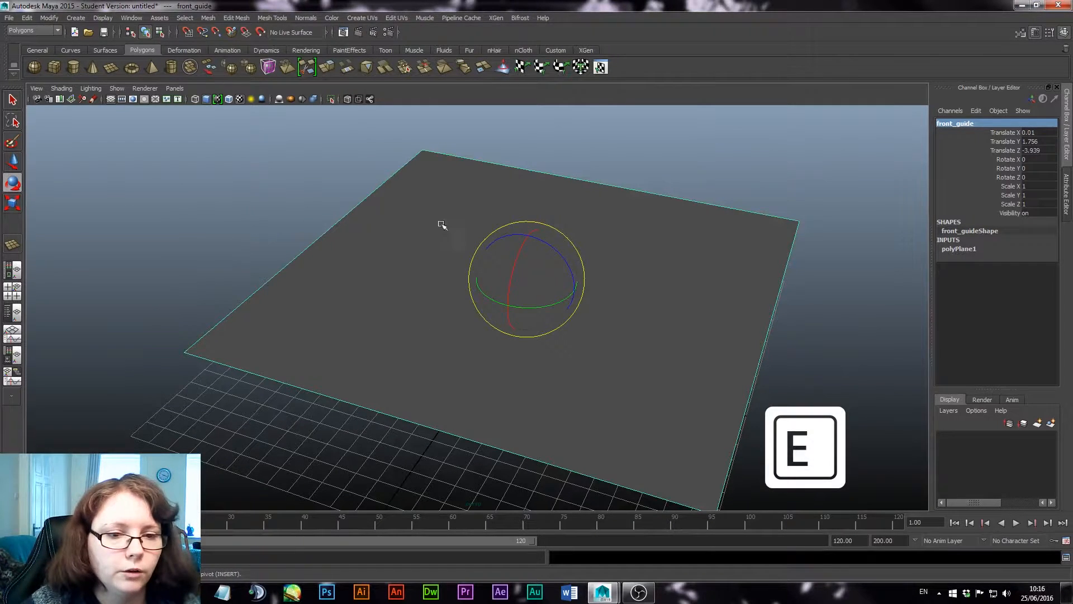
drag(526, 243, 517, 269)
click(523, 244)
key(ctrl+z)
key(w)
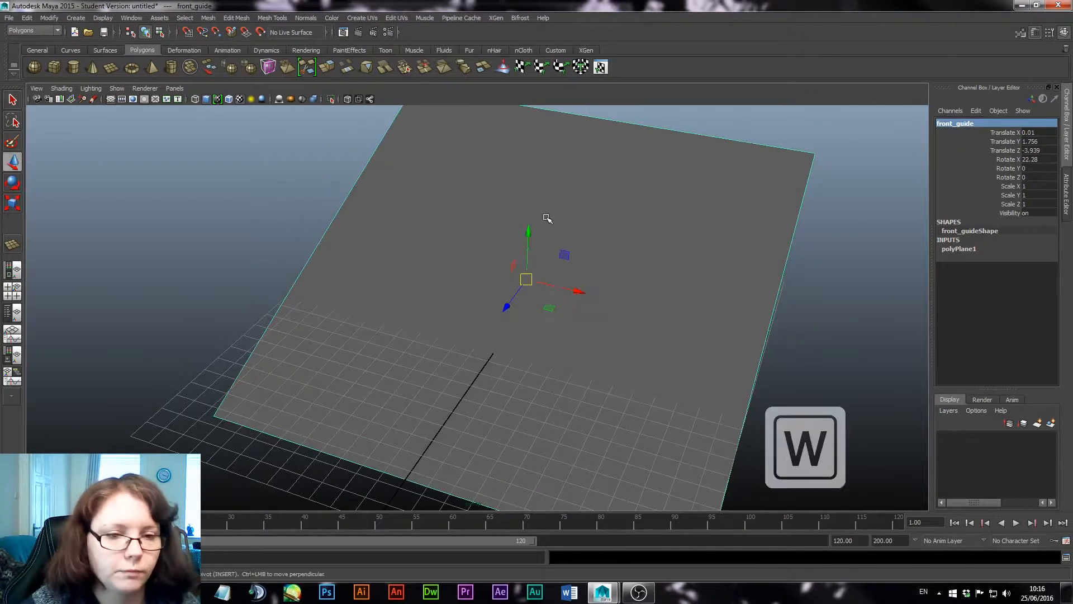
drag(528, 230, 537, 187)
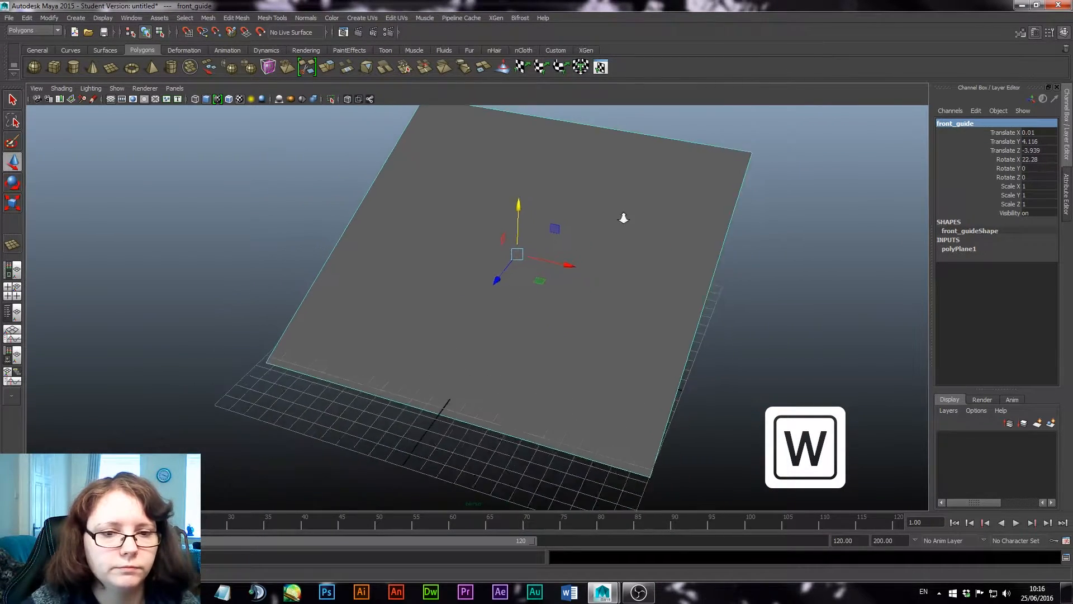
alt+drag(624, 218, 582, 196)
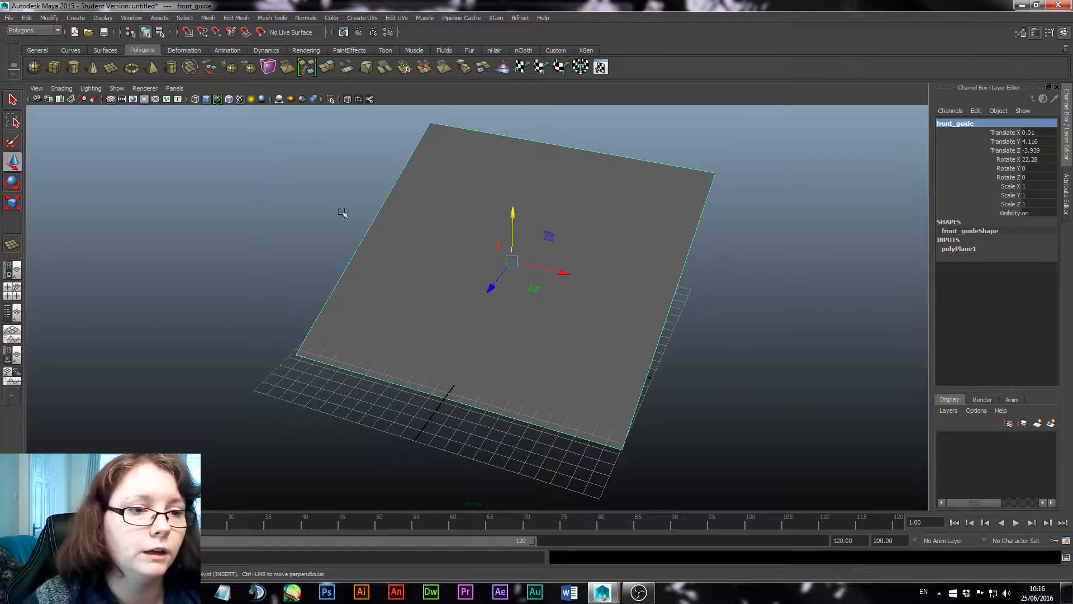
Assign a new Lambert material to the front_guide plane and name it guide_material.
click(302, 50)
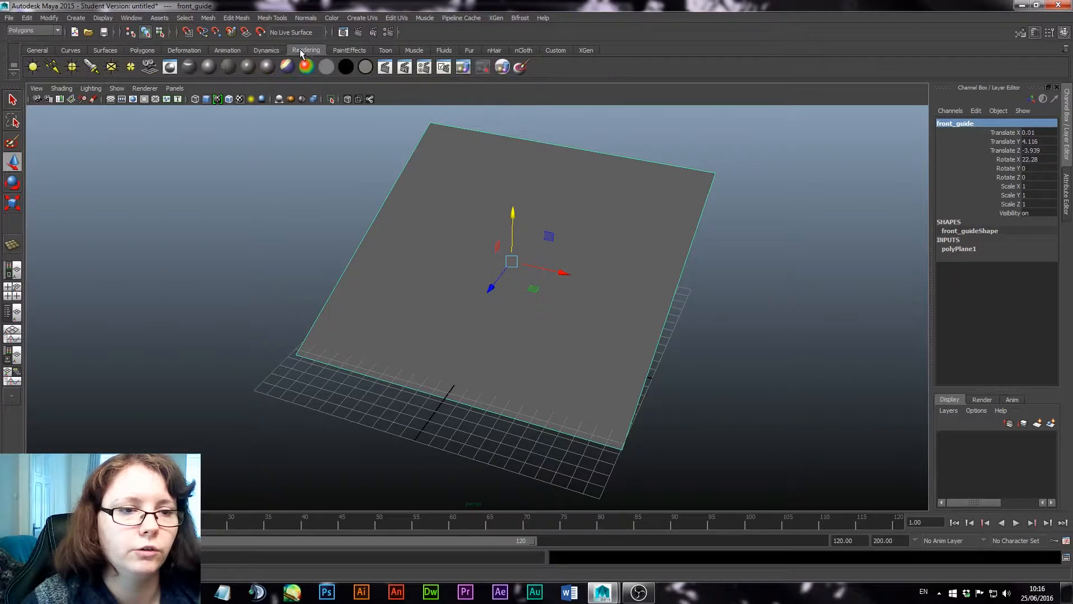
click(232, 63)
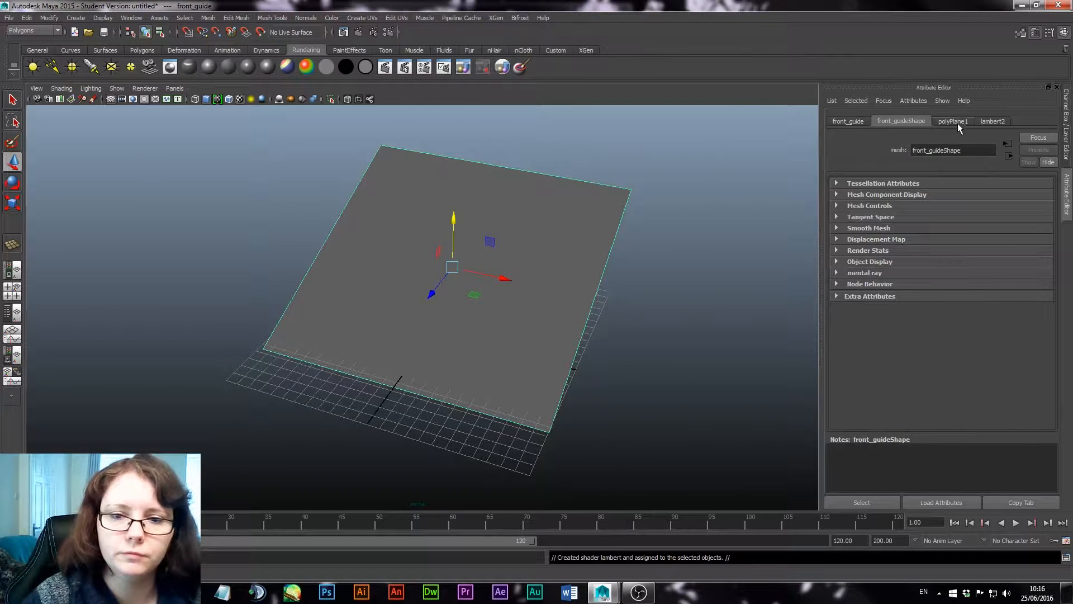
click(994, 121)
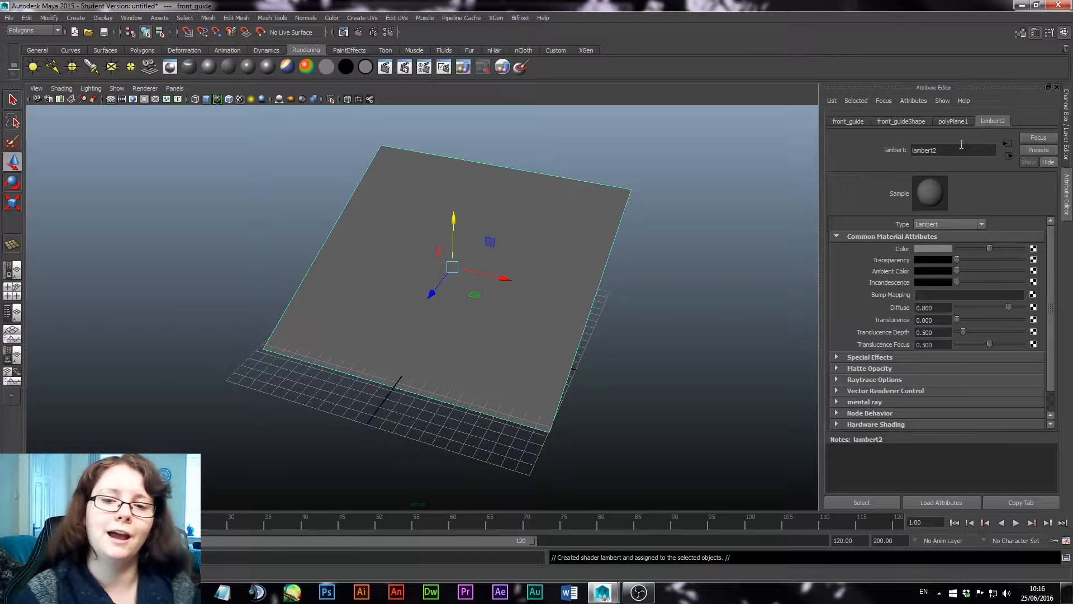
drag(962, 149, 840, 147)
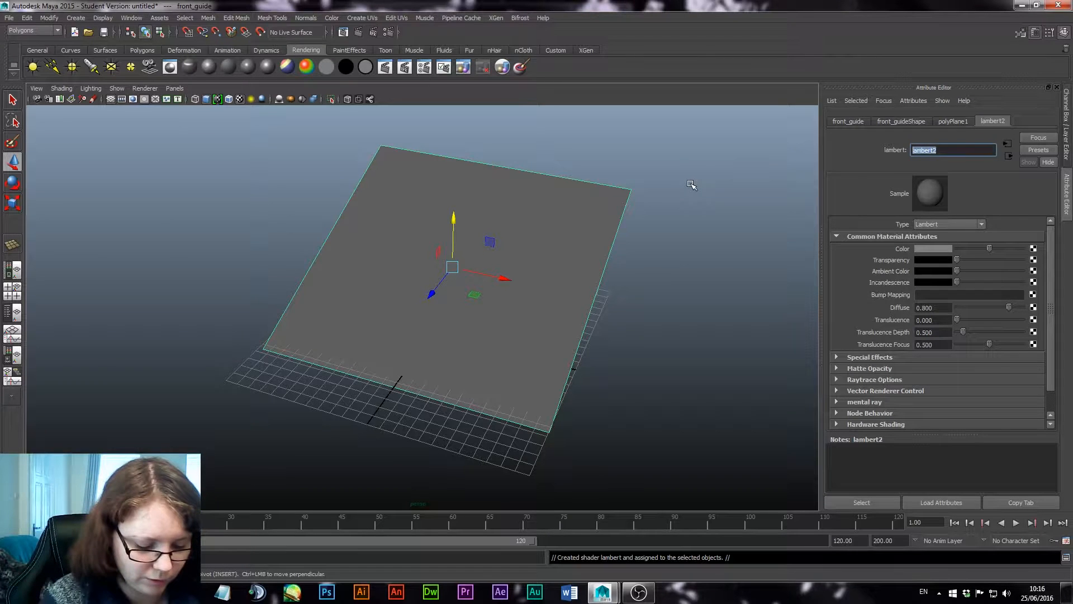
text(guide)
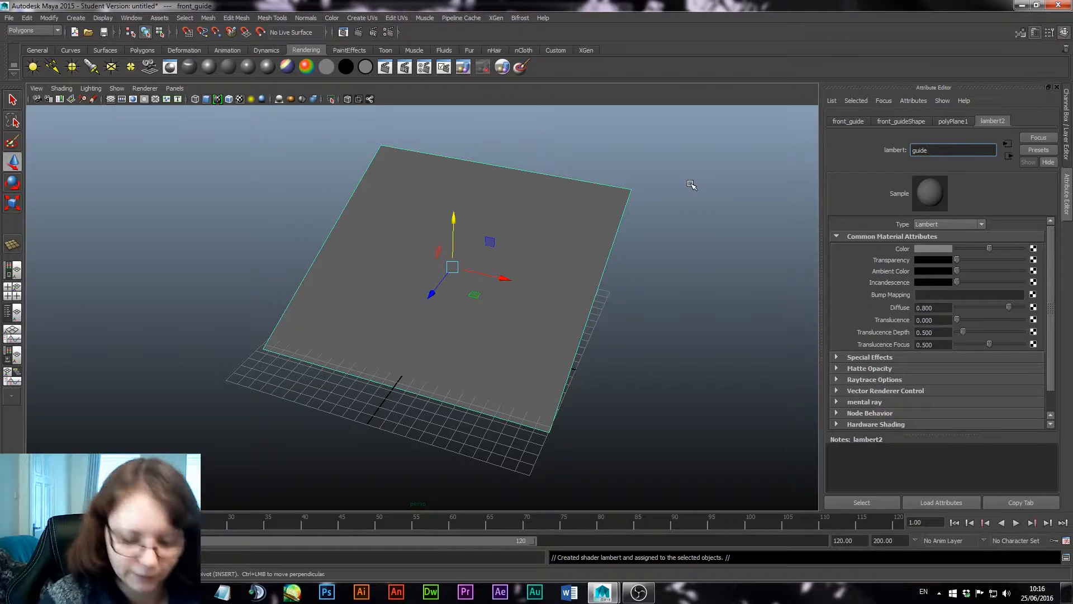
text(_material)
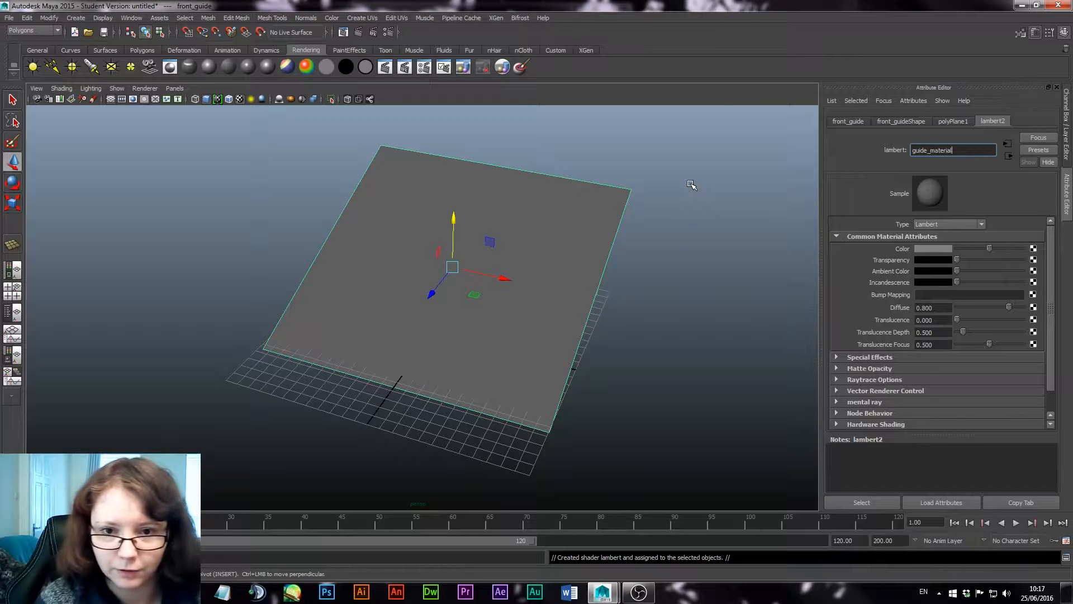
key(Return)
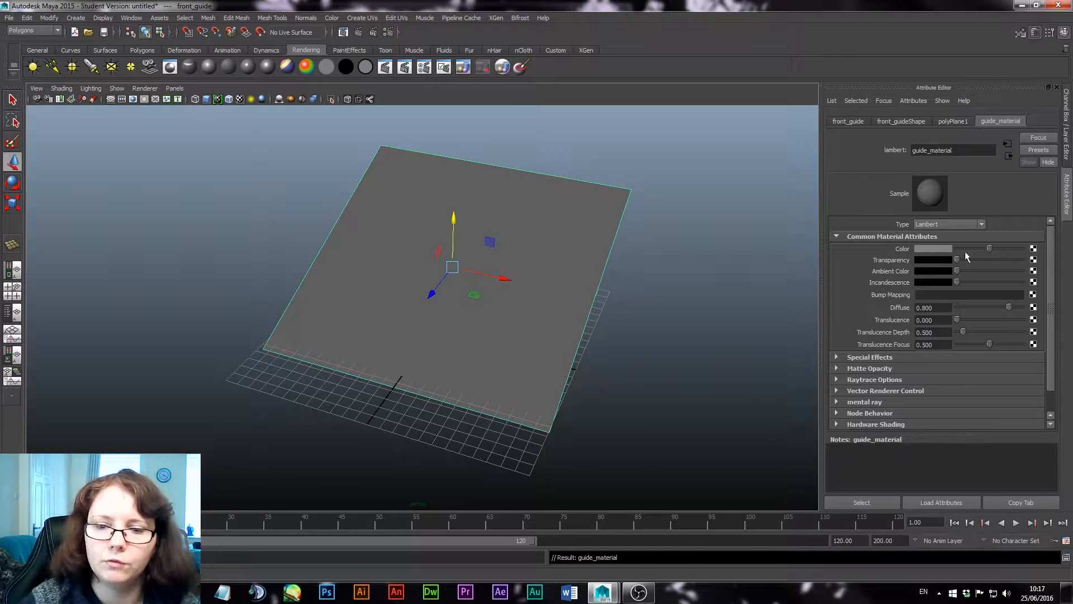
Connect a File texture to the color of guide_material and name the texture node guide_image.
click(1034, 250)
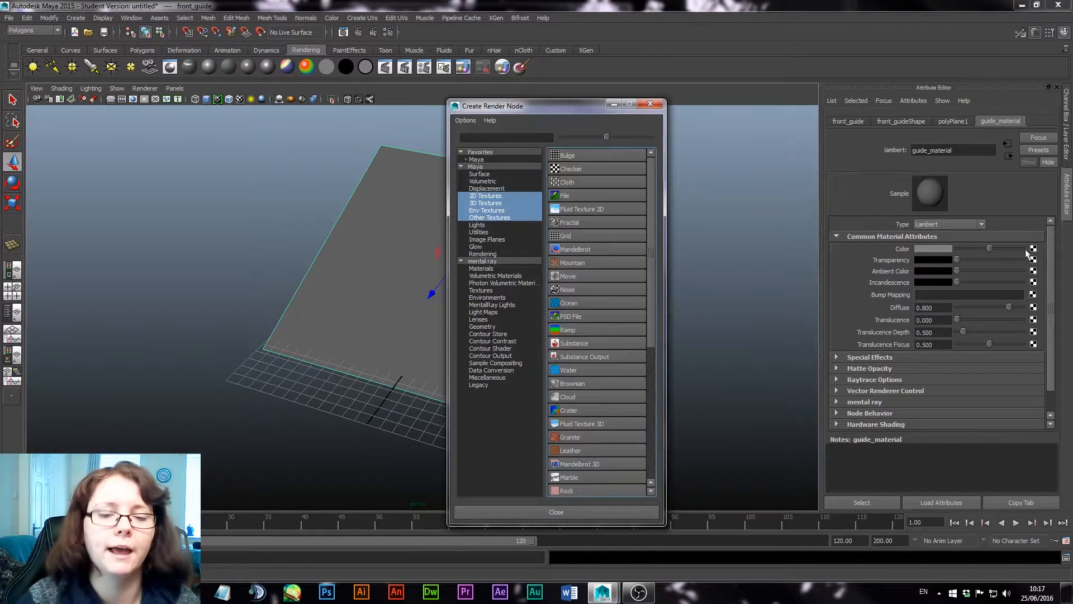
click(563, 197)
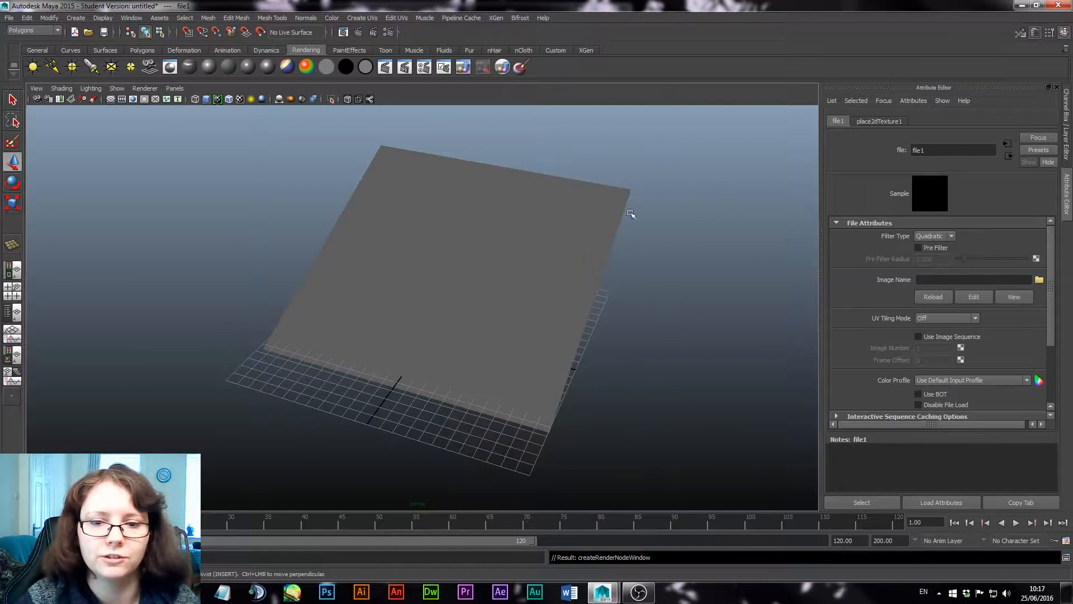
drag(938, 151, 876, 160)
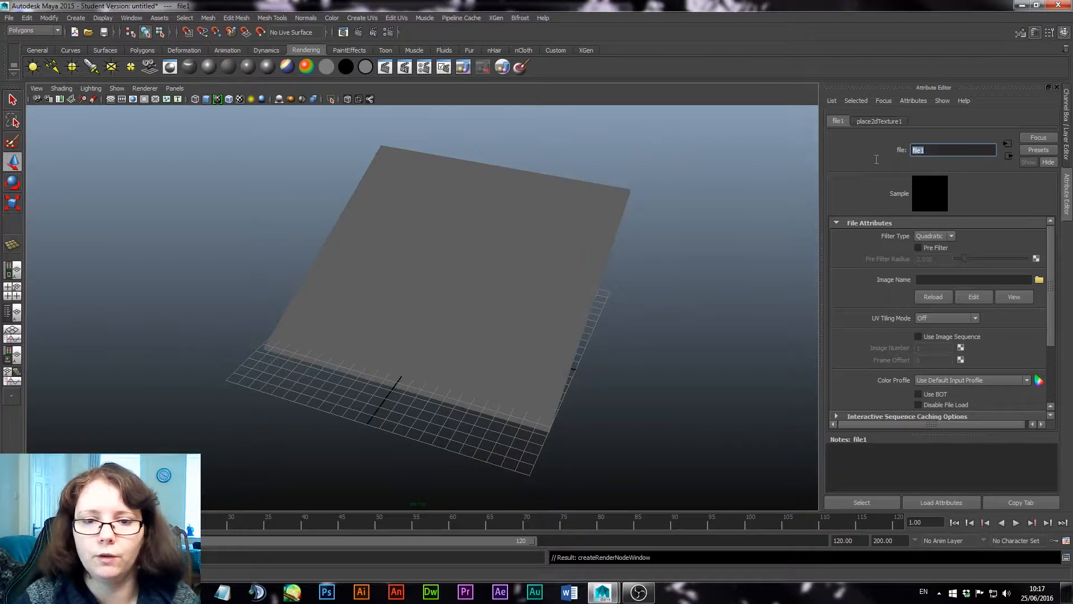
text(gui)
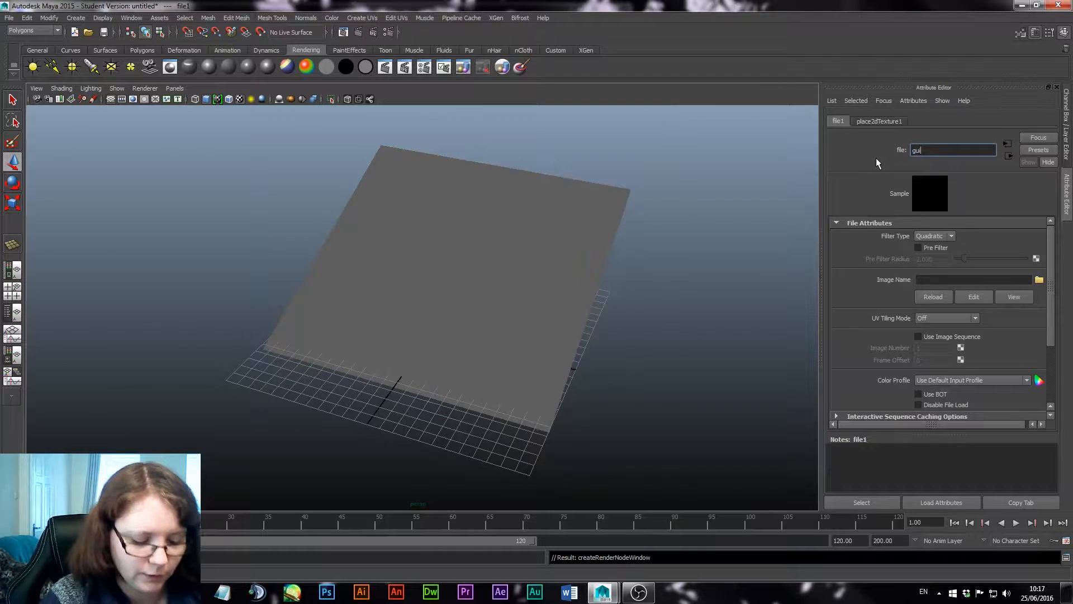
text(de_)
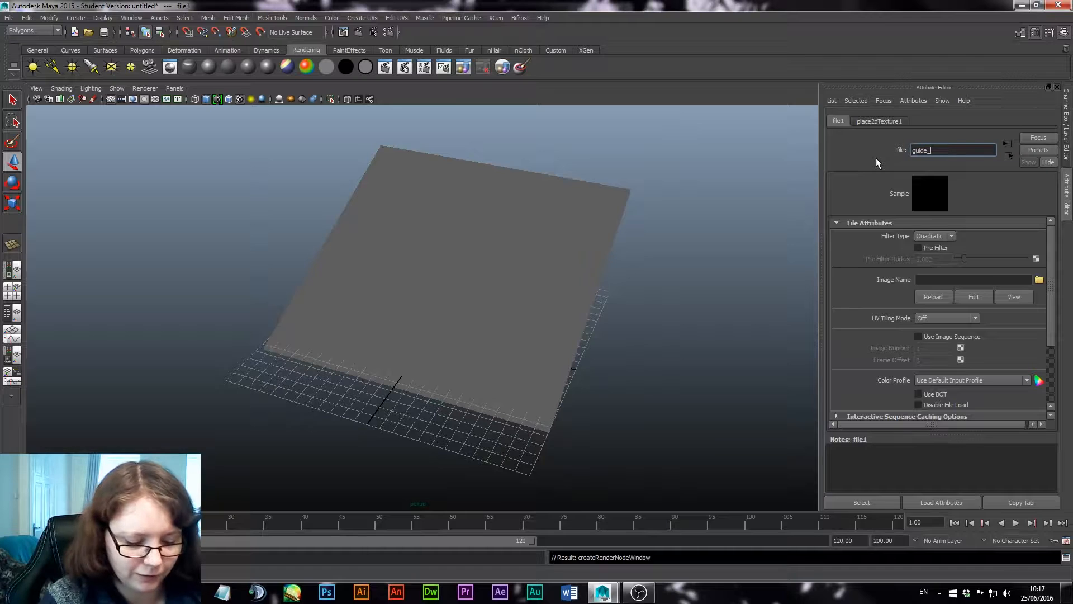
text(image)
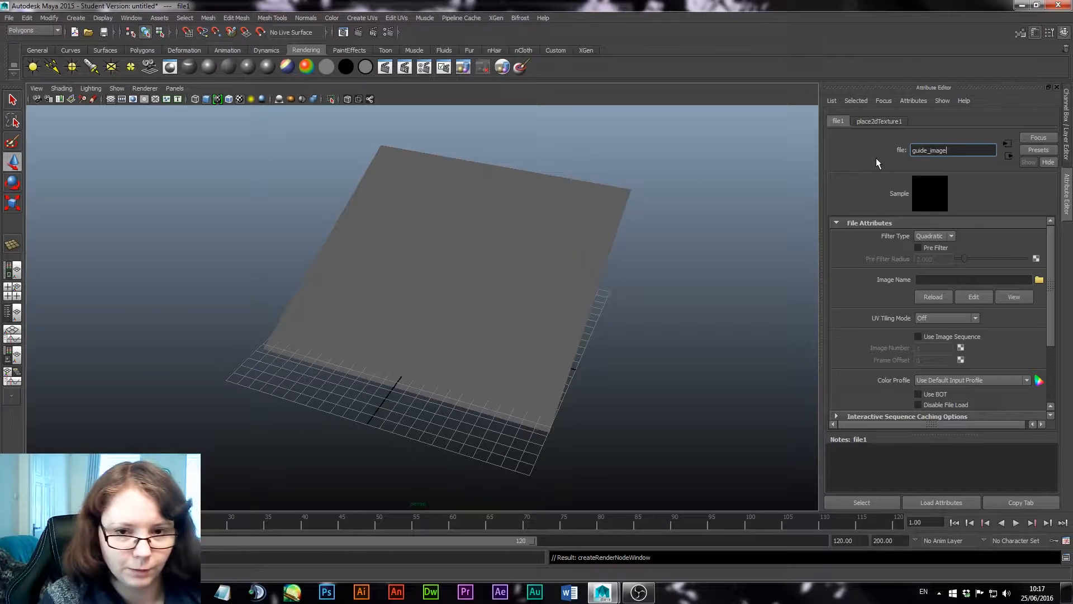
key(Return)
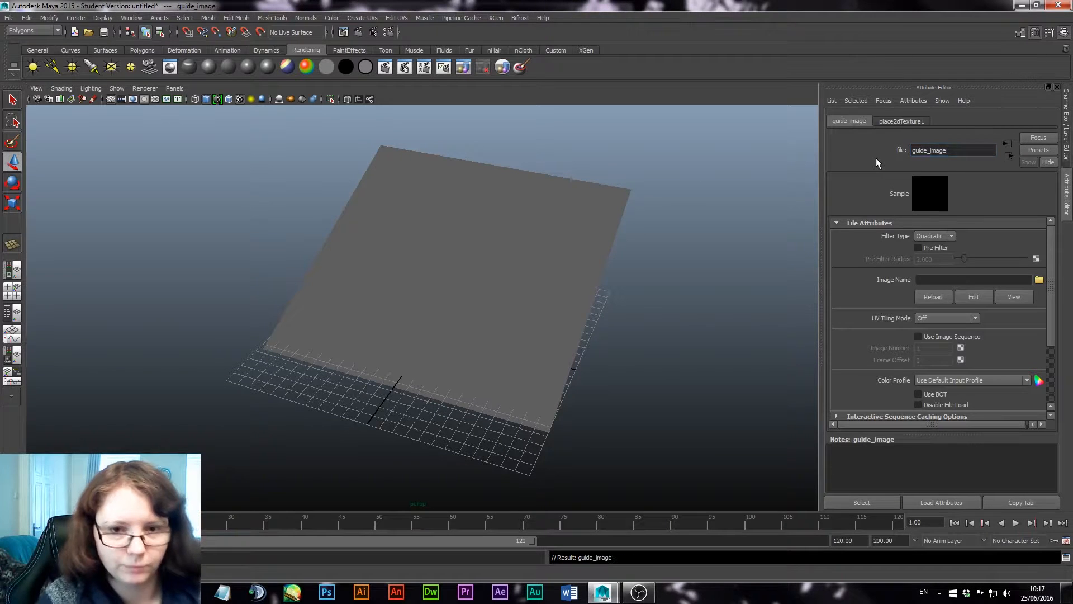
Load rough.jpg from the project's sourceimages folder as the image of the guide_image texture.
click(1039, 280)
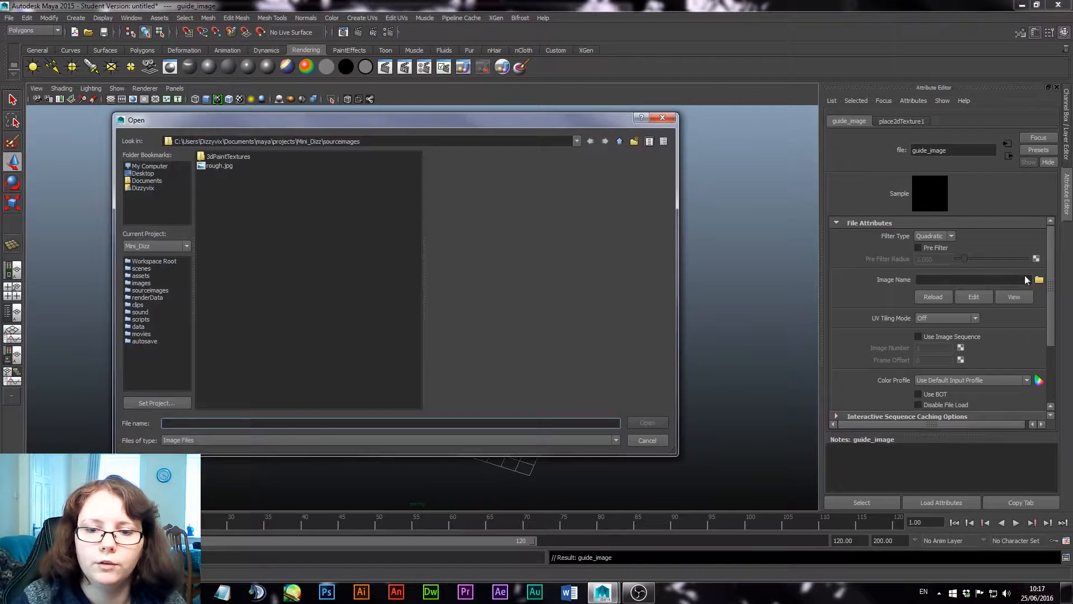
click(224, 166)
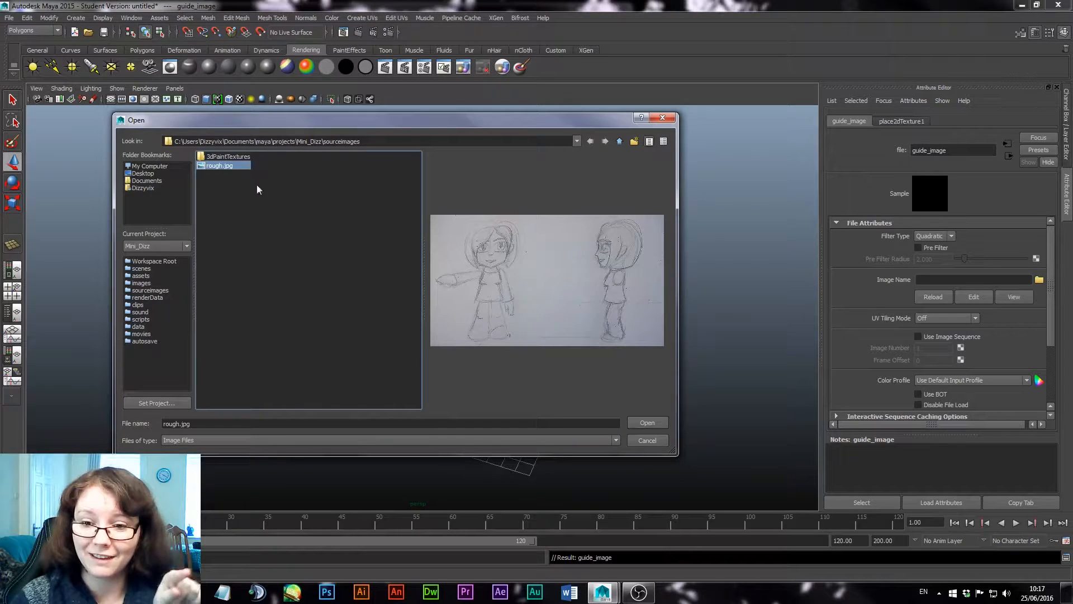
click(646, 424)
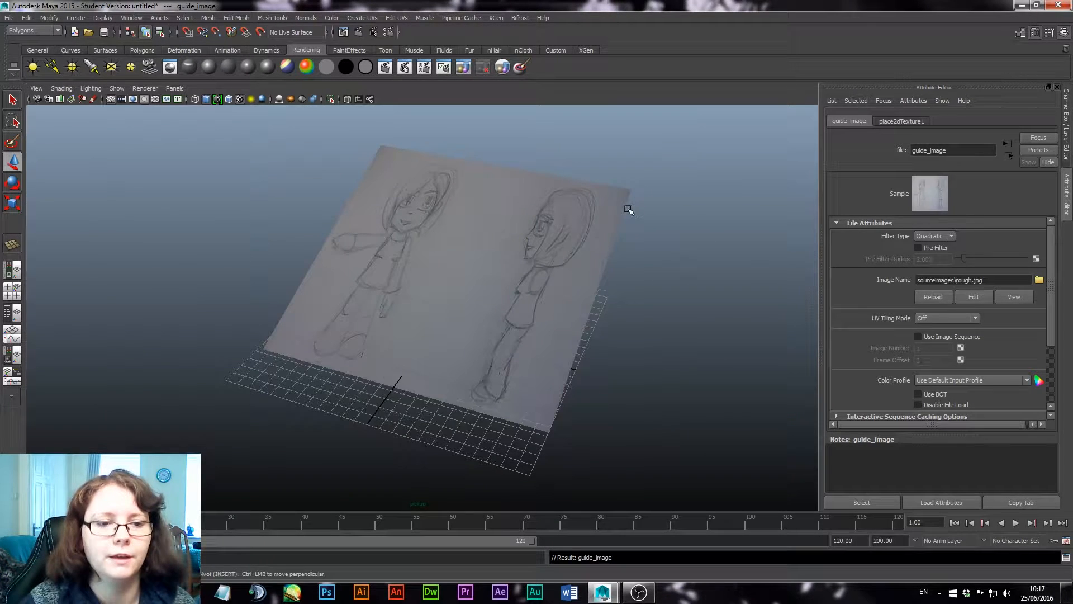
Widen the front_guide plane to a scale of about 1.657 in X to correct the sketch's proportions.
alt+drag(459, 286, 524, 323)
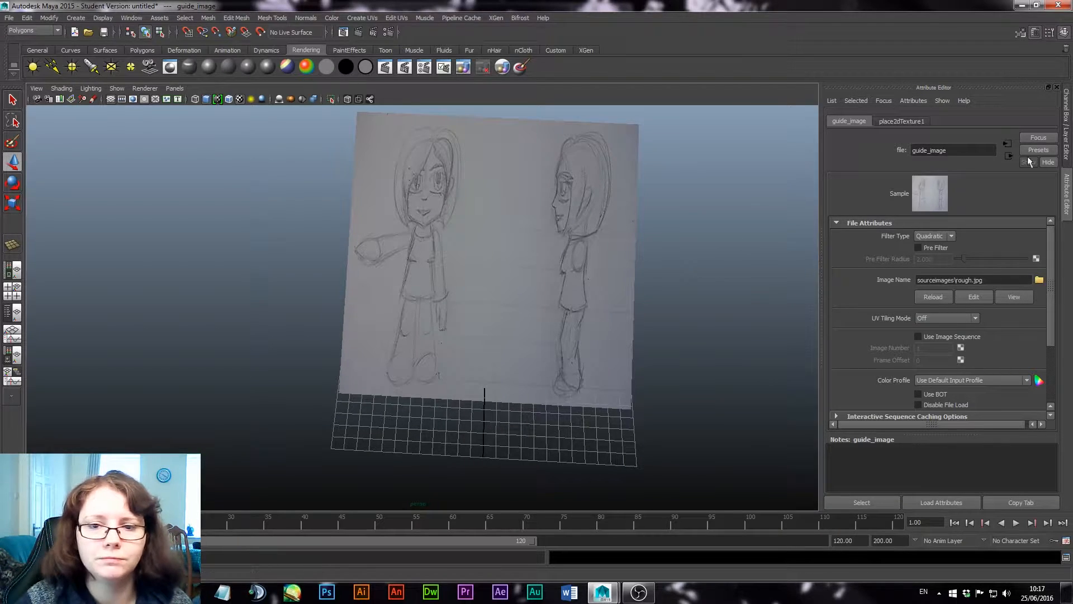
click(608, 174)
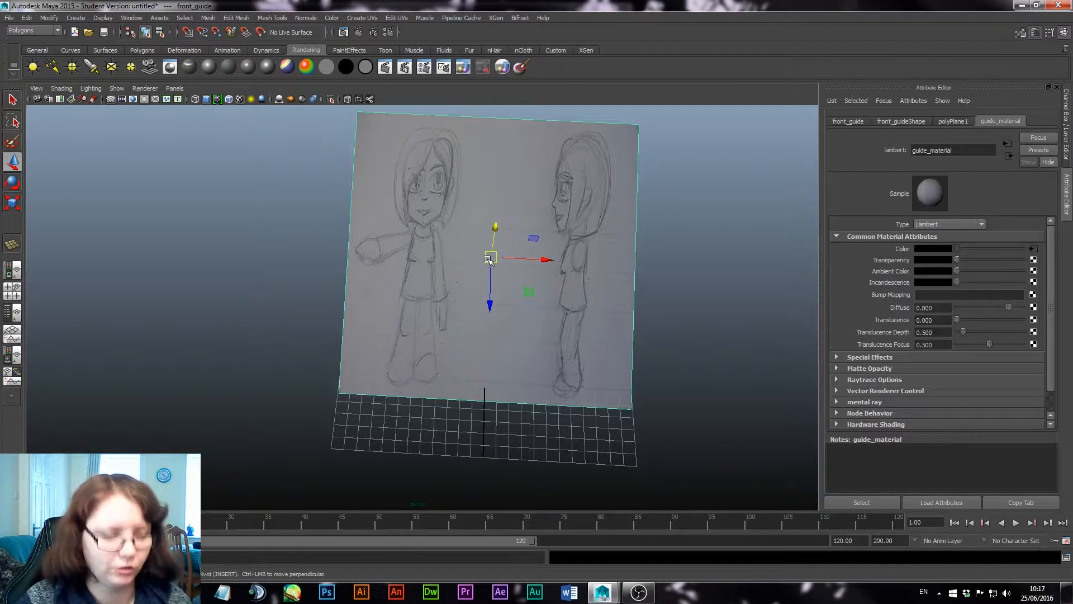
key(r)
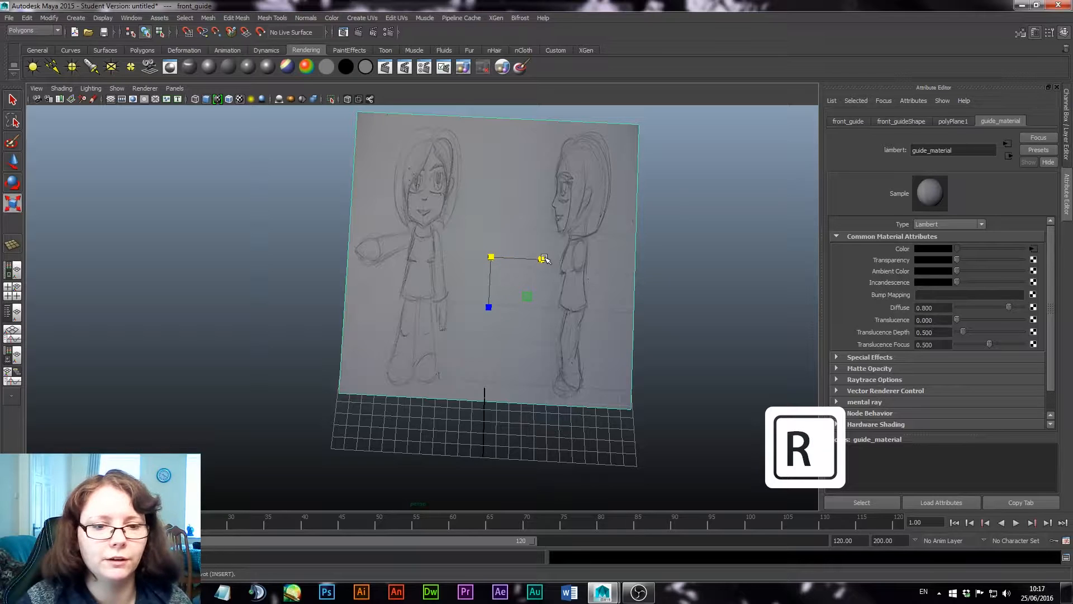
drag(544, 258, 569, 261)
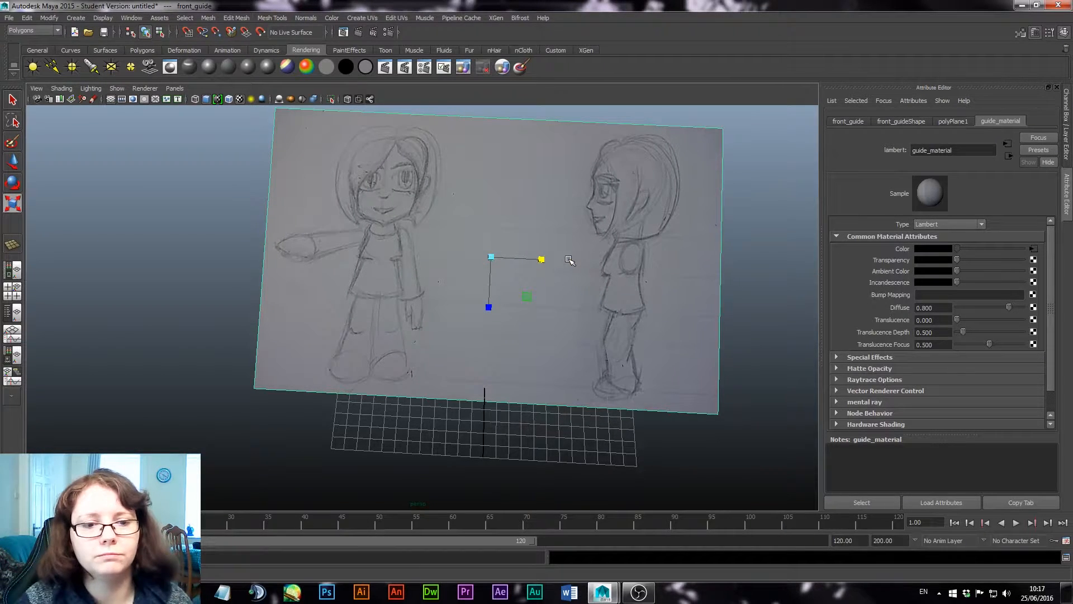
key(ctrl+a)
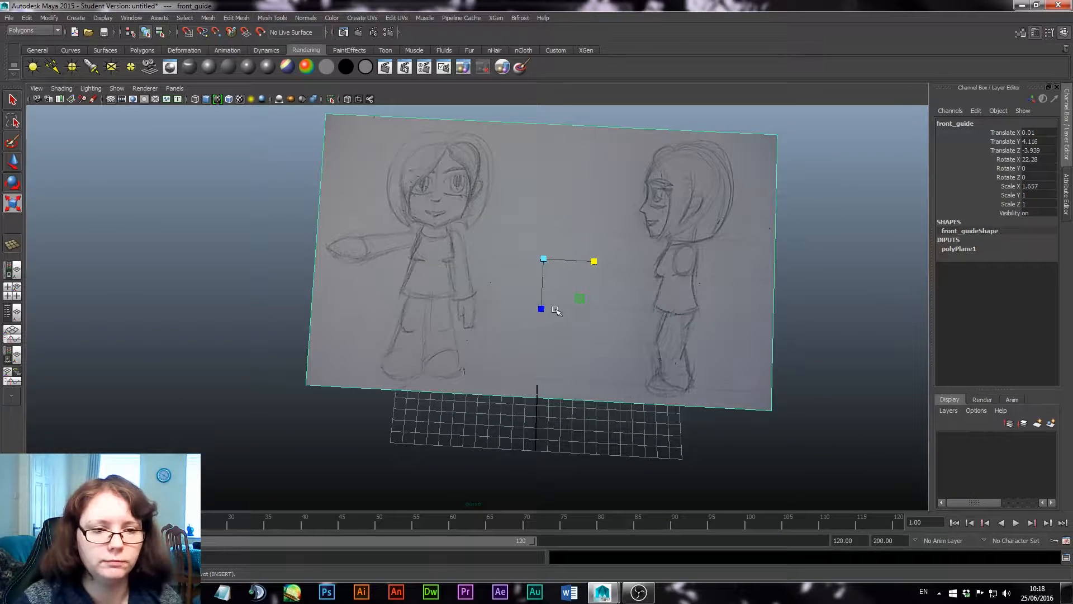
Display the front_guide plane with its texture in the front view of the four-view layout.
key(space)
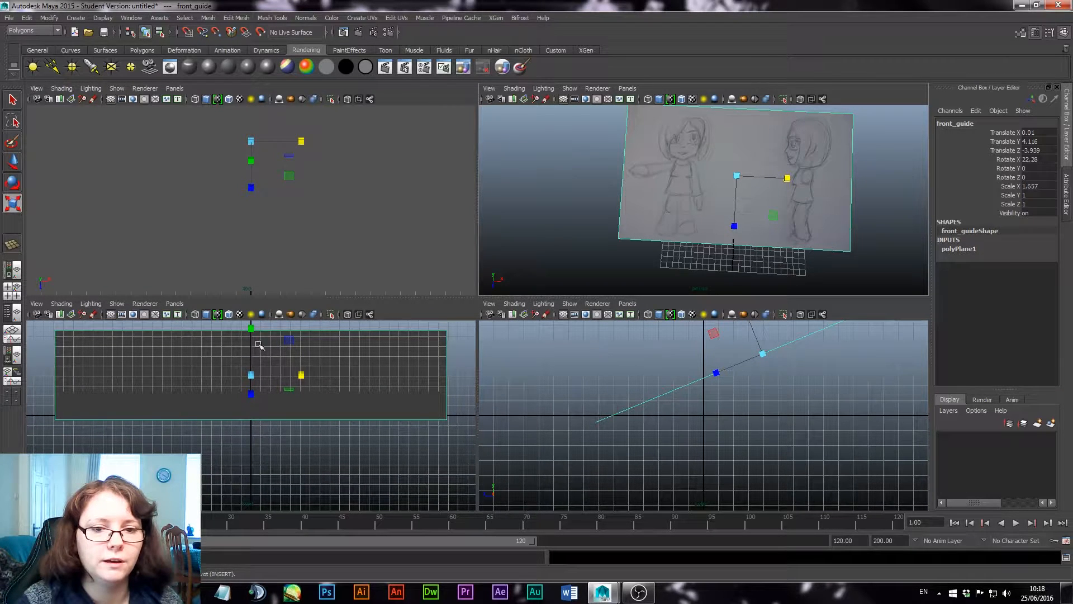
click(289, 340)
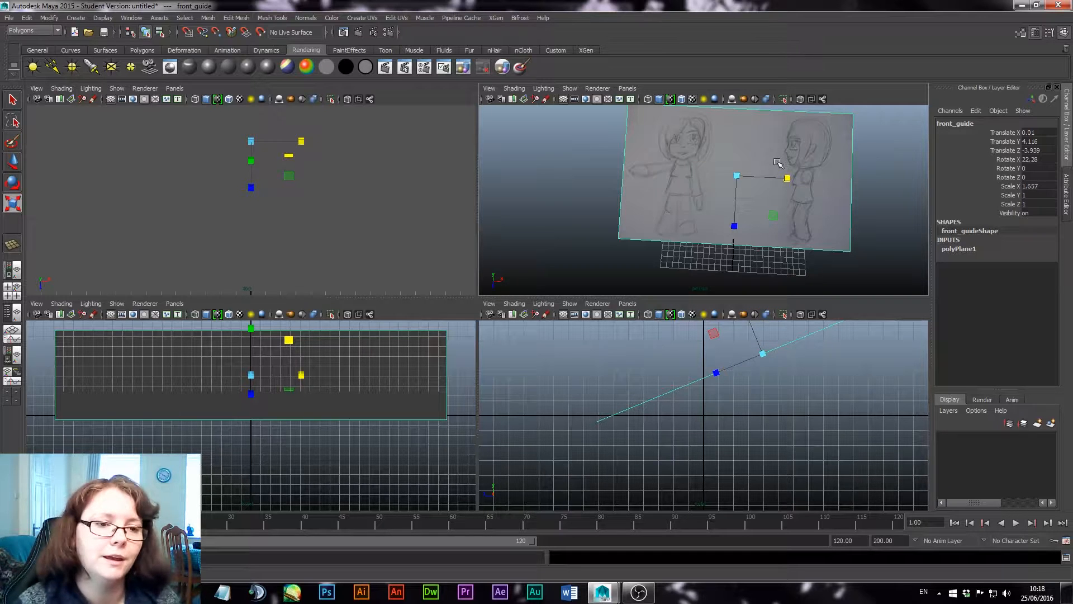
scroll(293, 191, down, 5)
scroll(296, 195, up, 2)
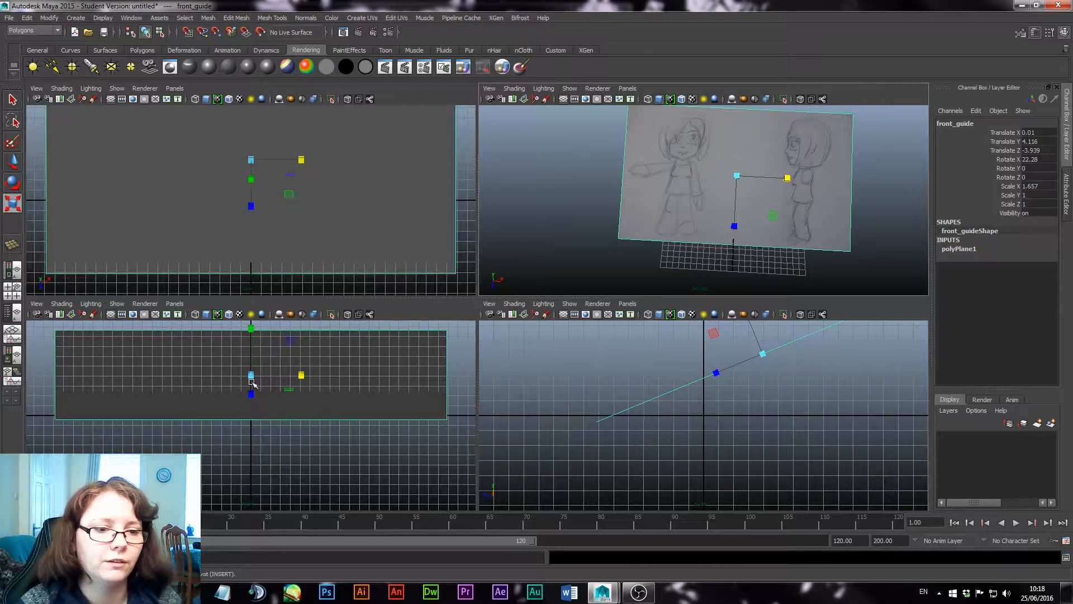
scroll(252, 383, down, 2)
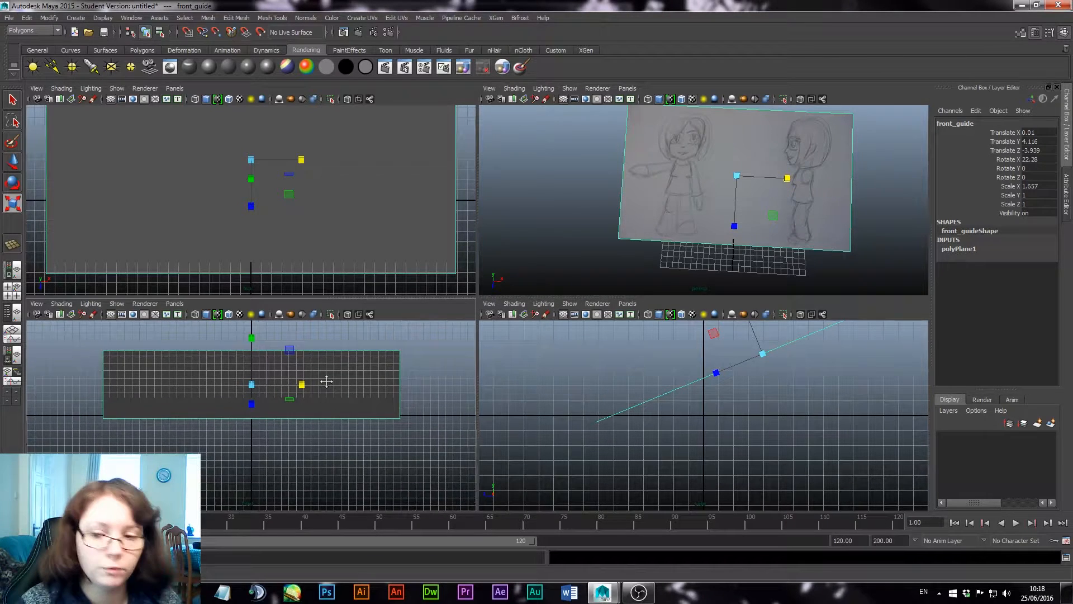
alt+middle_drag(326, 381, 331, 411)
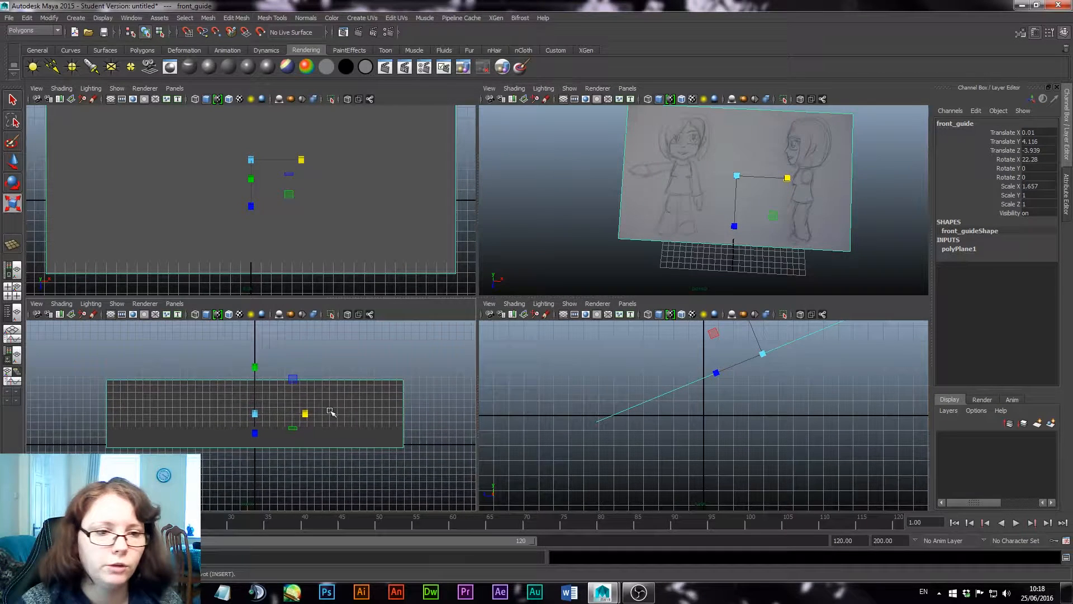
click(239, 316)
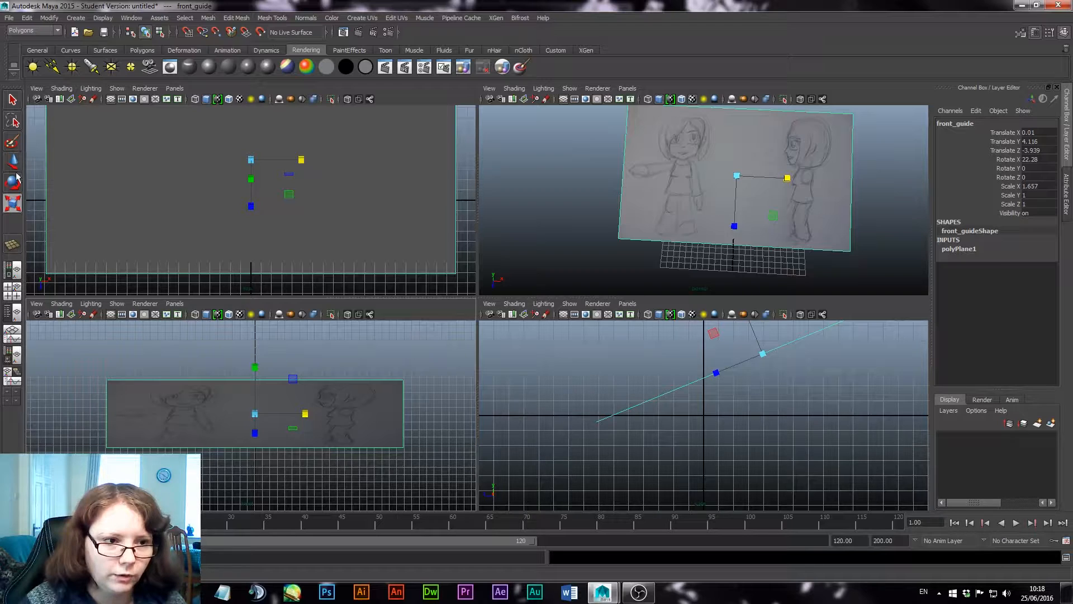
Set the front_guide plane's Rotate X to 90 so it stands upright.
key(e)
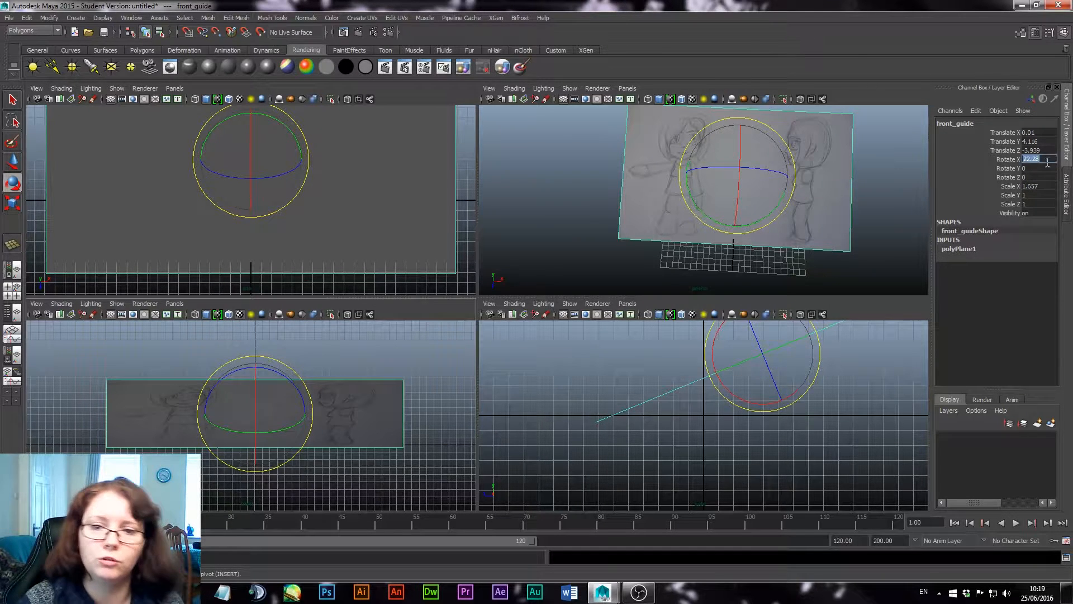
text(90)
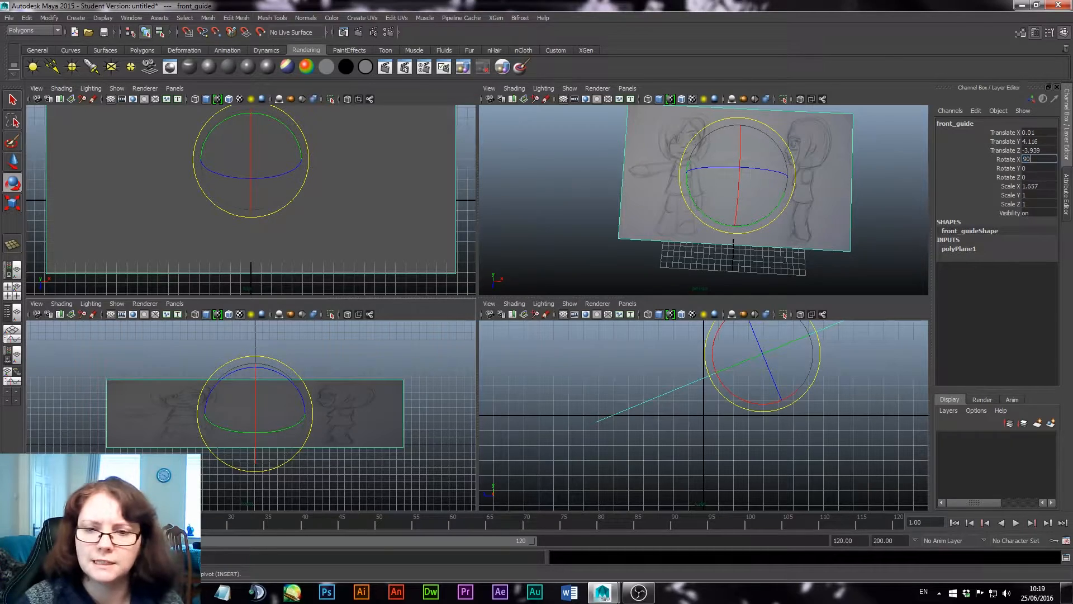
key(Return)
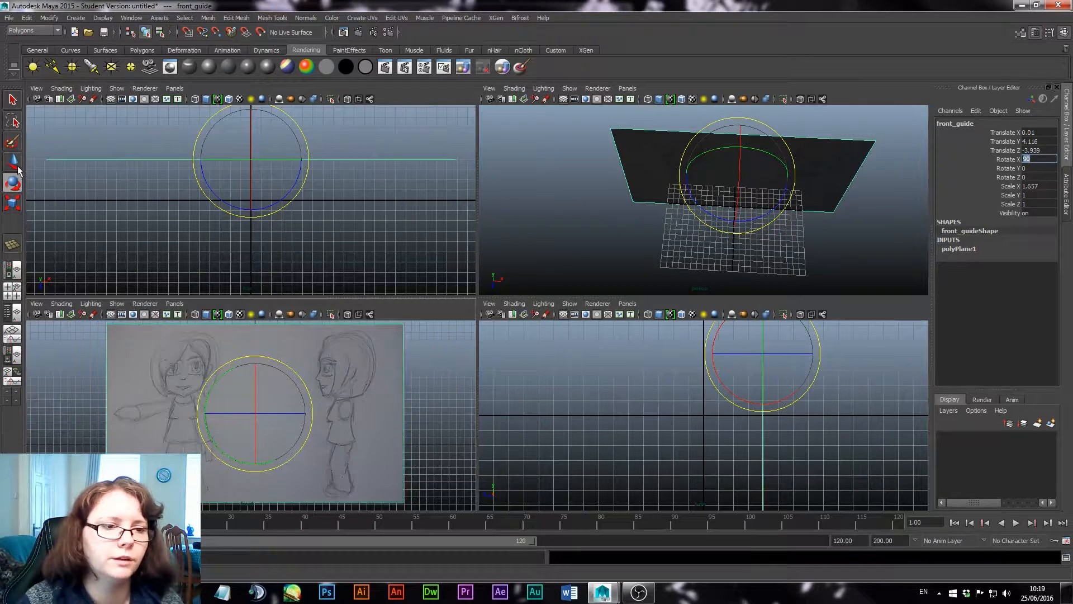
Move front_guide back to about -24.365 in Z and sideways to about 9.466 in X, centring the front-facing figure on the vertical axis.
key(w)
drag(736, 224, 819, 116)
scroll(278, 423, down, 1)
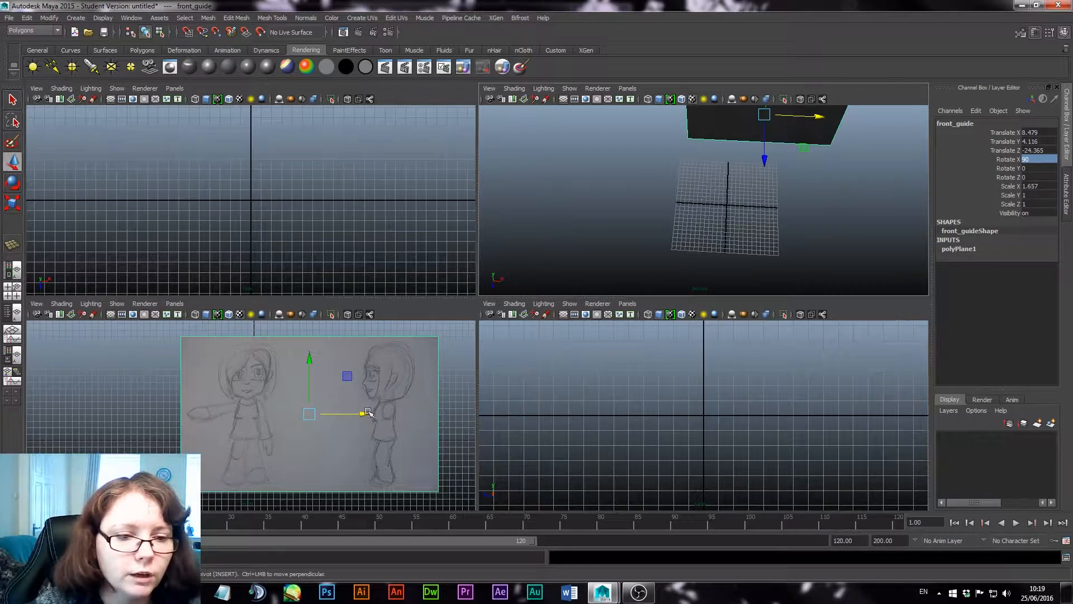
drag(368, 413, 375, 413)
key(space)
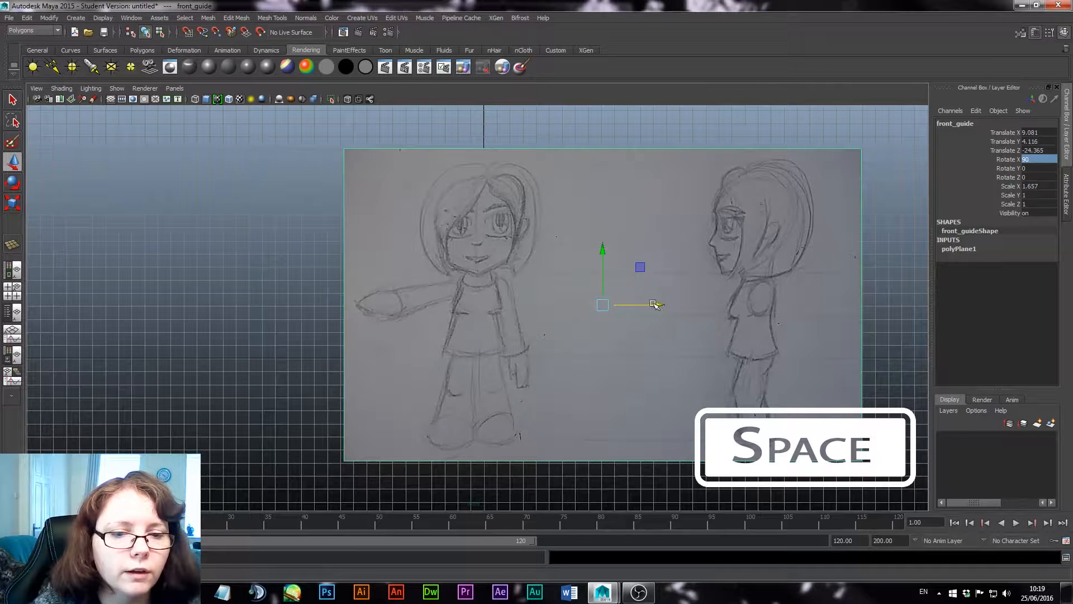
drag(654, 304, 662, 305)
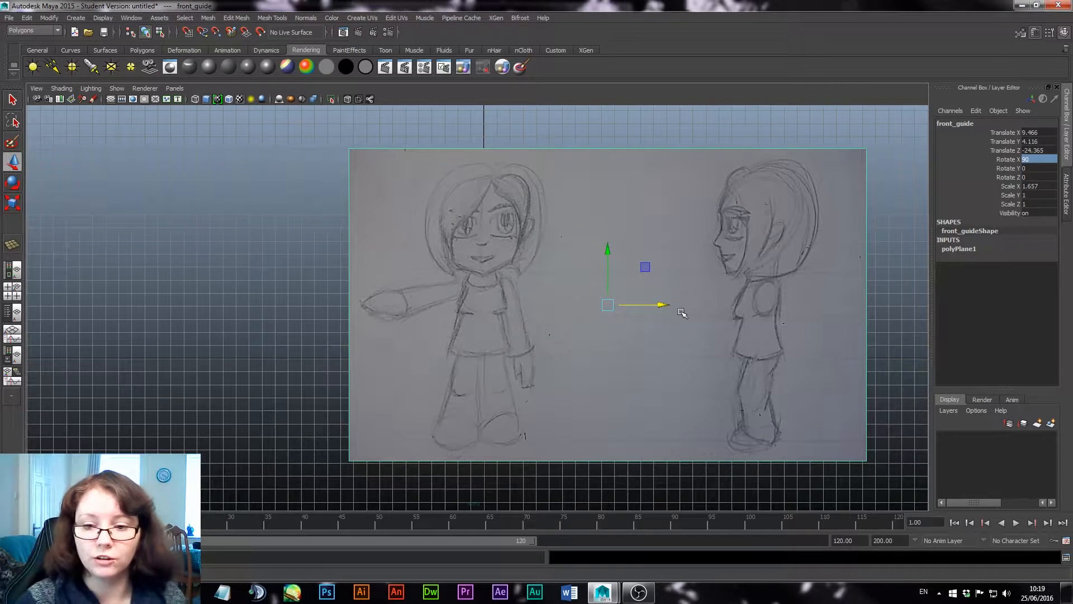
Turn on X-Ray shading in the front view and fine-tune front_guide's position to about 9.649 in X.
click(54, 87)
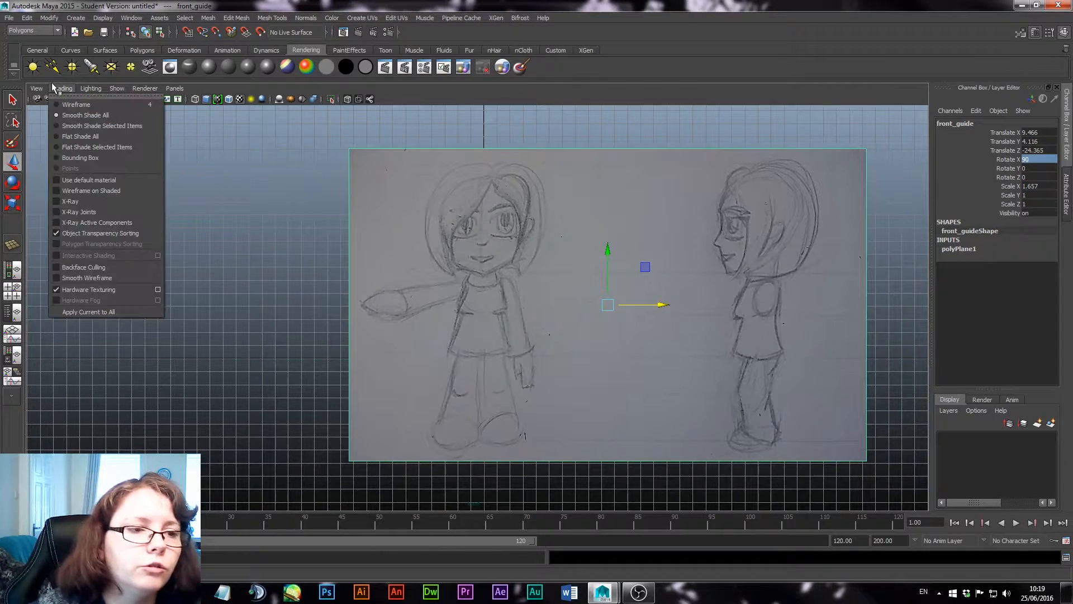
click(67, 200)
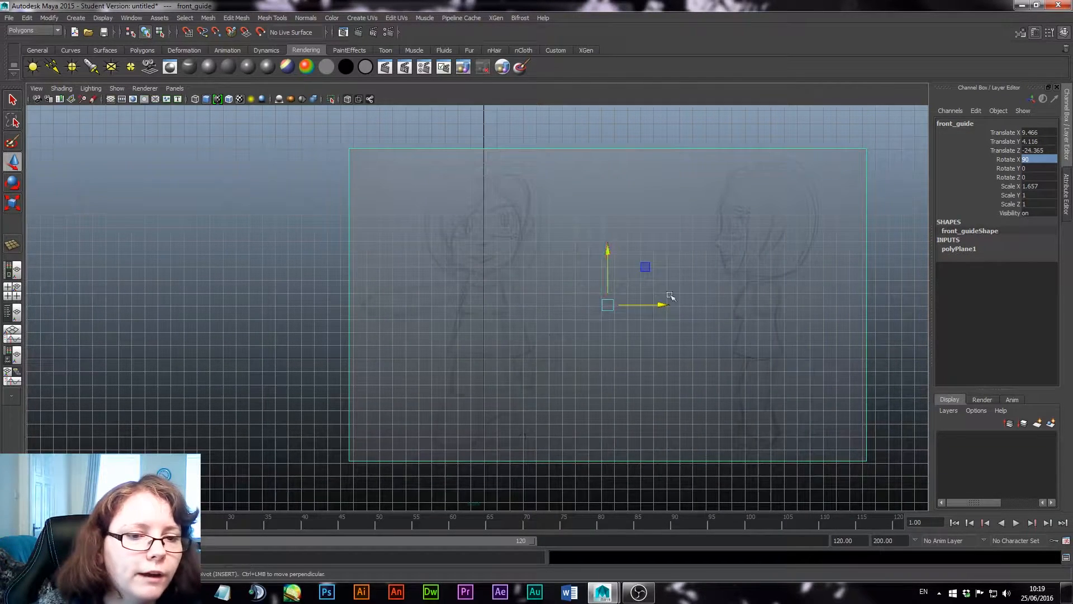
scroll(632, 316, up, 3)
middle_drag(582, 360, 609, 372)
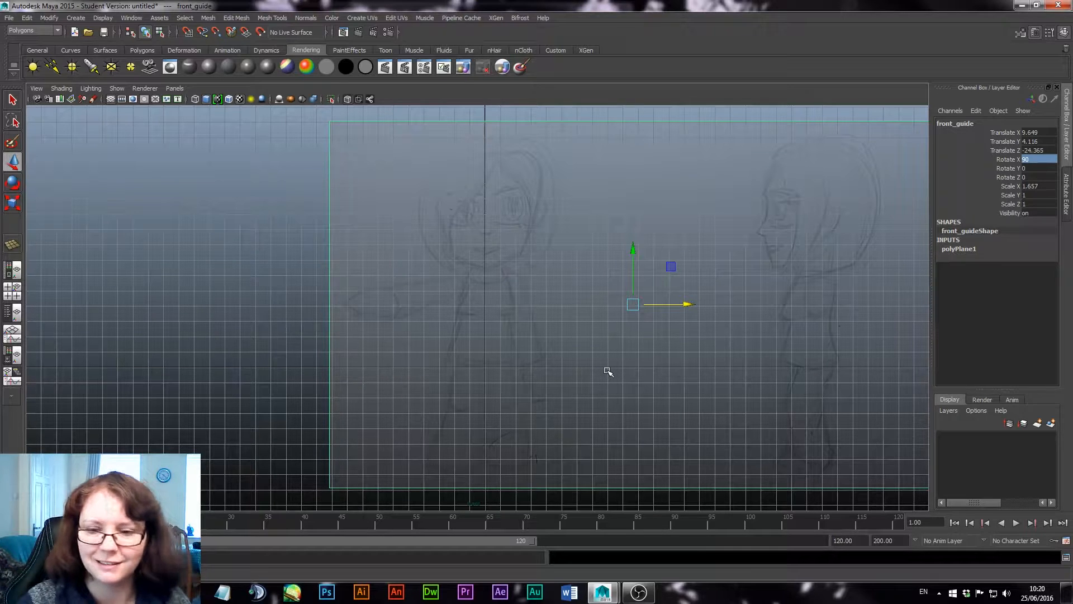
Raise front_guide to about 12.01 in Y so its lower edge meets the ground line, and turn X-Ray shading off.
drag(646, 258, 637, 230)
scroll(565, 364, down, 4)
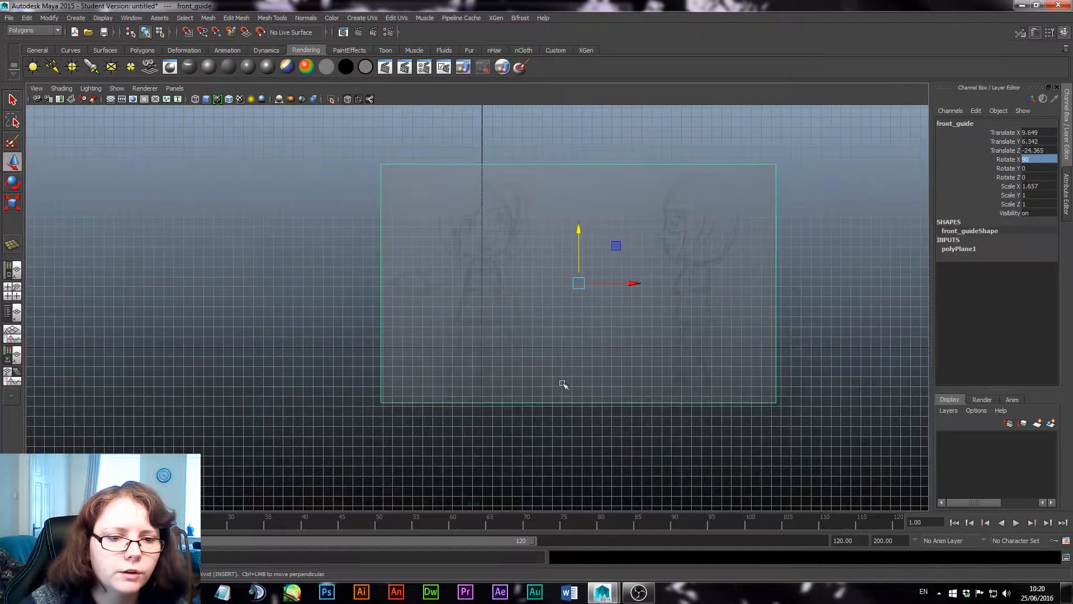
middle_drag(603, 450, 610, 394)
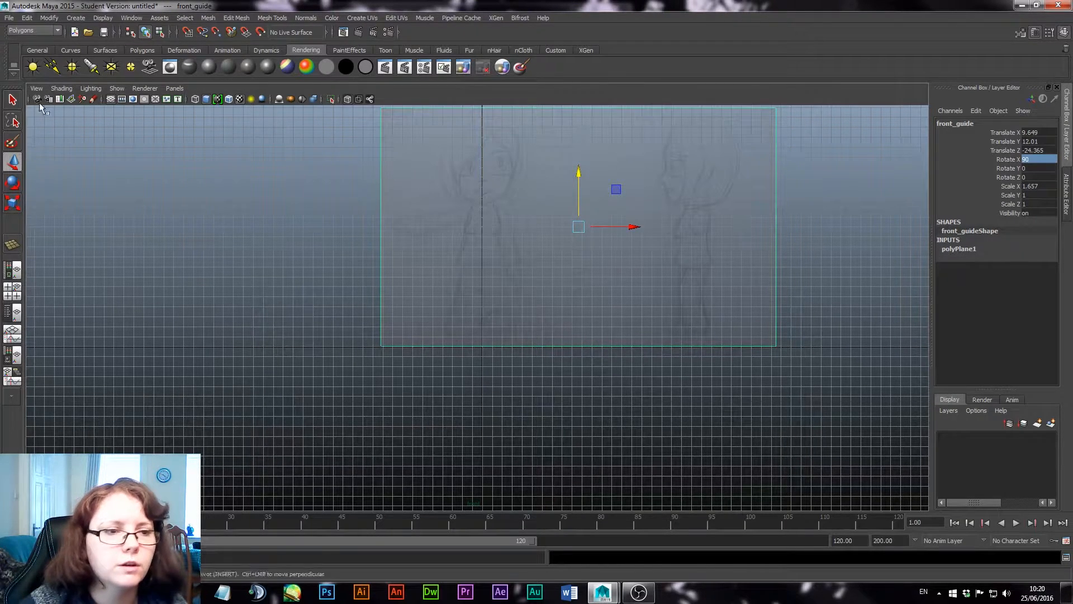
click(70, 90)
click(63, 201)
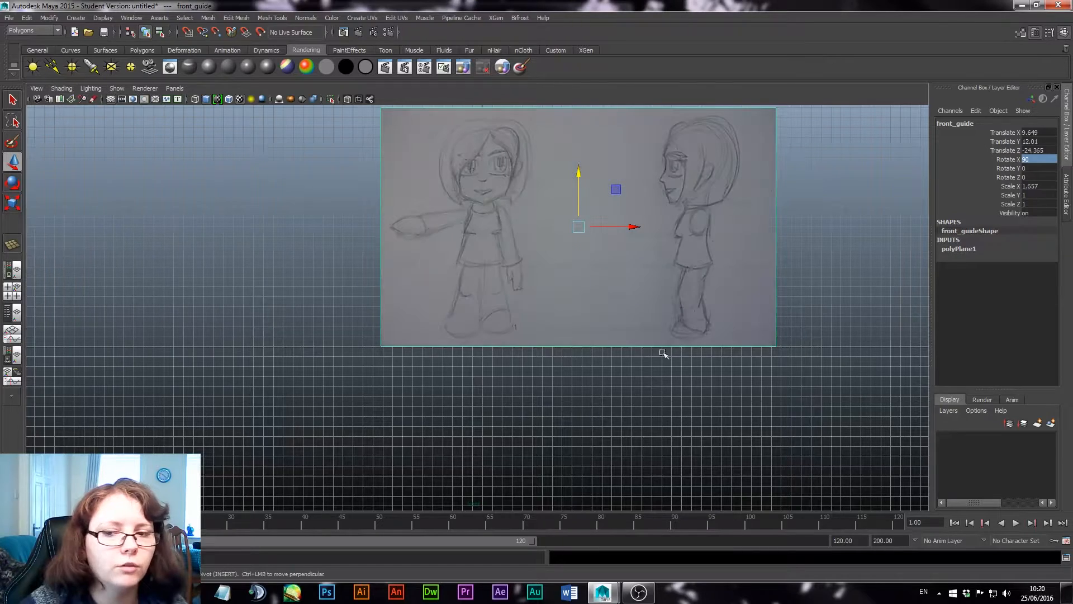
alt+middle_drag(709, 433, 710, 479)
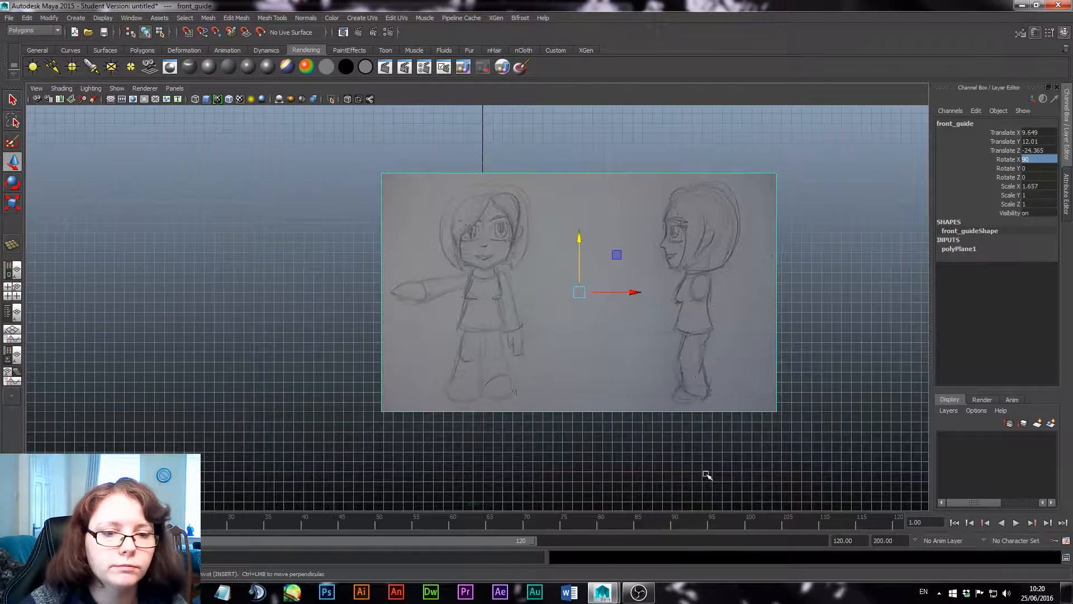
Push the front_guide plane farther behind the grid to about -43.154 in Z, working in the perspective view.
key(space)
alt+drag(839, 164, 788, 193)
key(space)
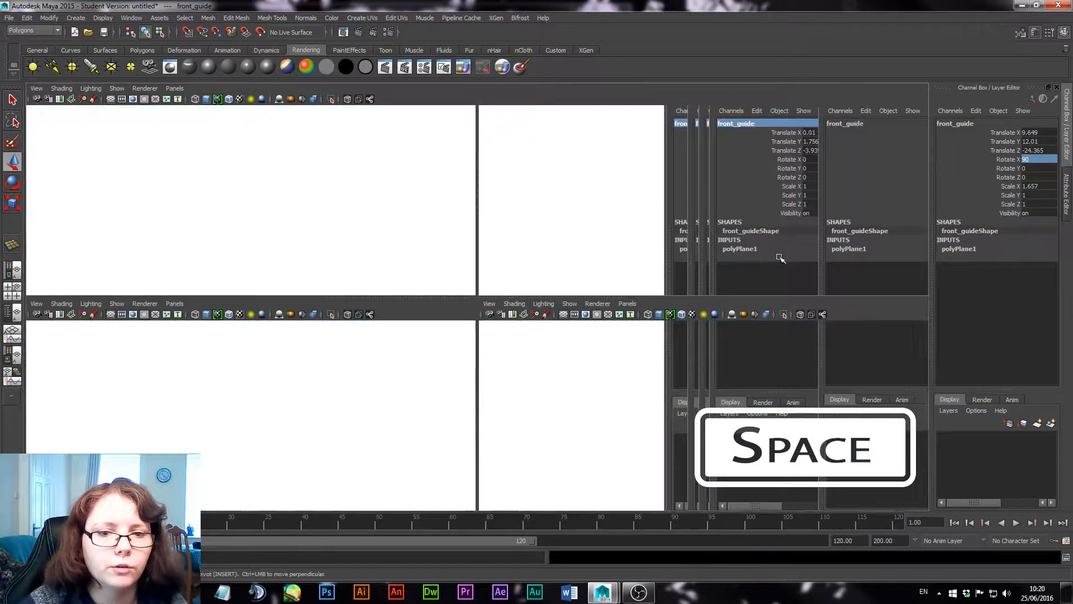
drag(529, 246, 558, 197)
Duplicate the front_guide plane and move the copy to about -7.513 in X and -17.064 in Z.
click(26, 17)
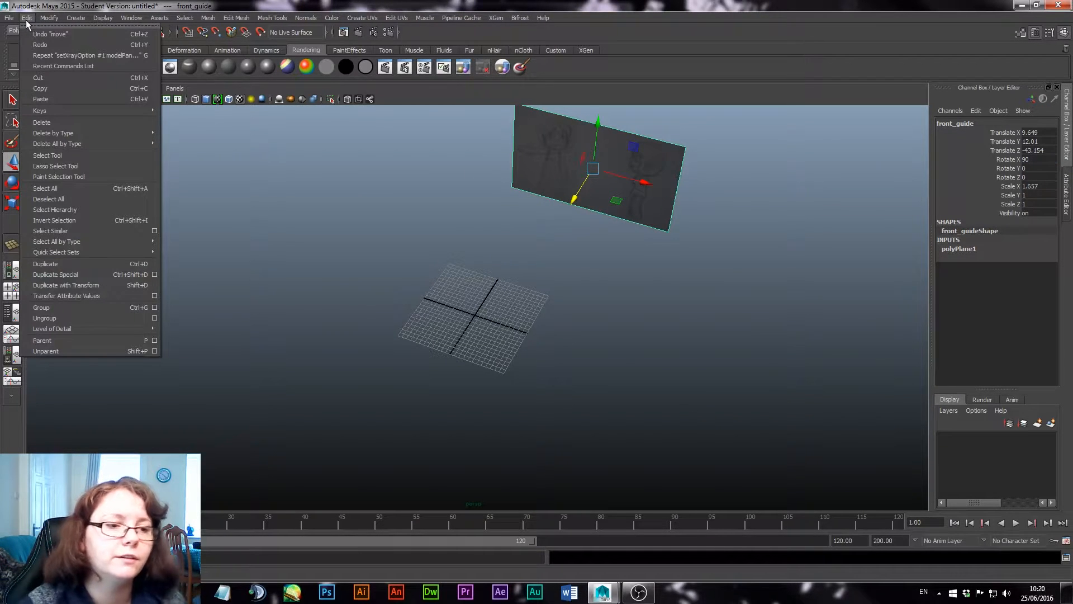
click(102, 263)
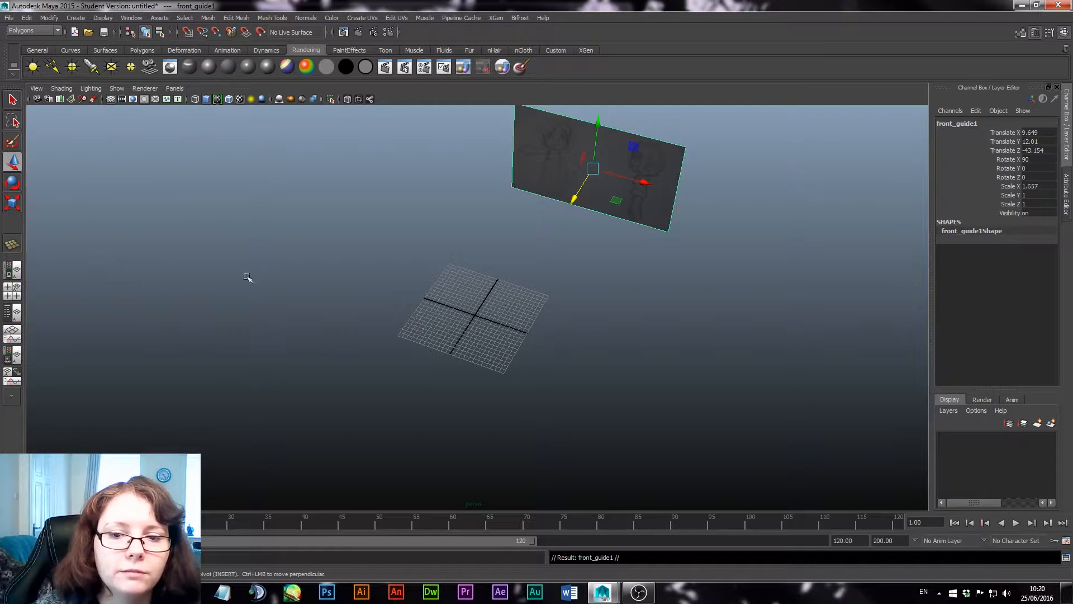
drag(643, 189, 453, 242)
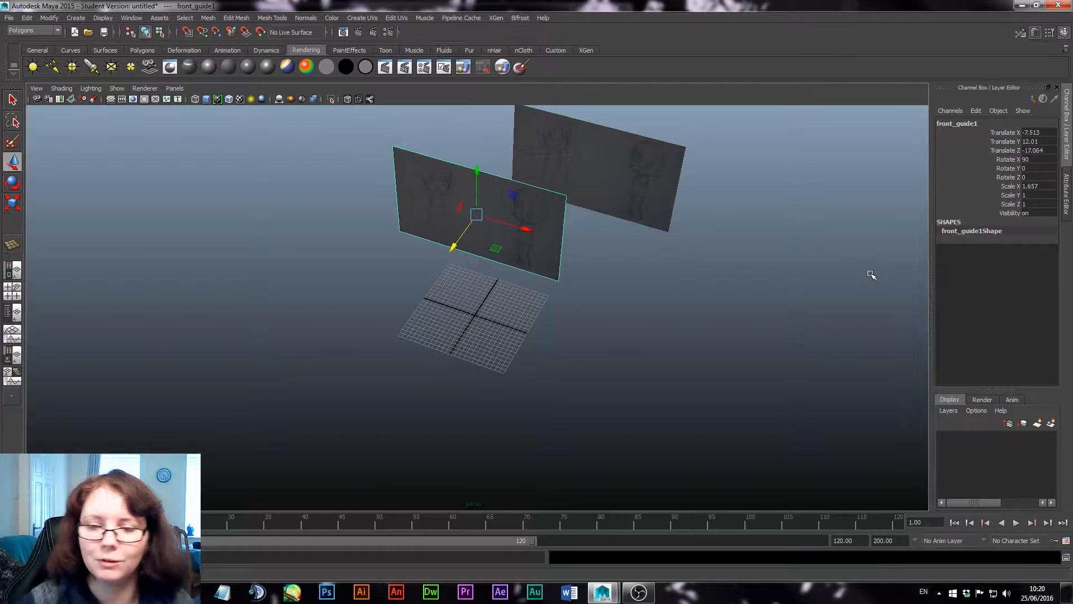
Rename the duplicated plane as side_guide.
double_click(995, 124)
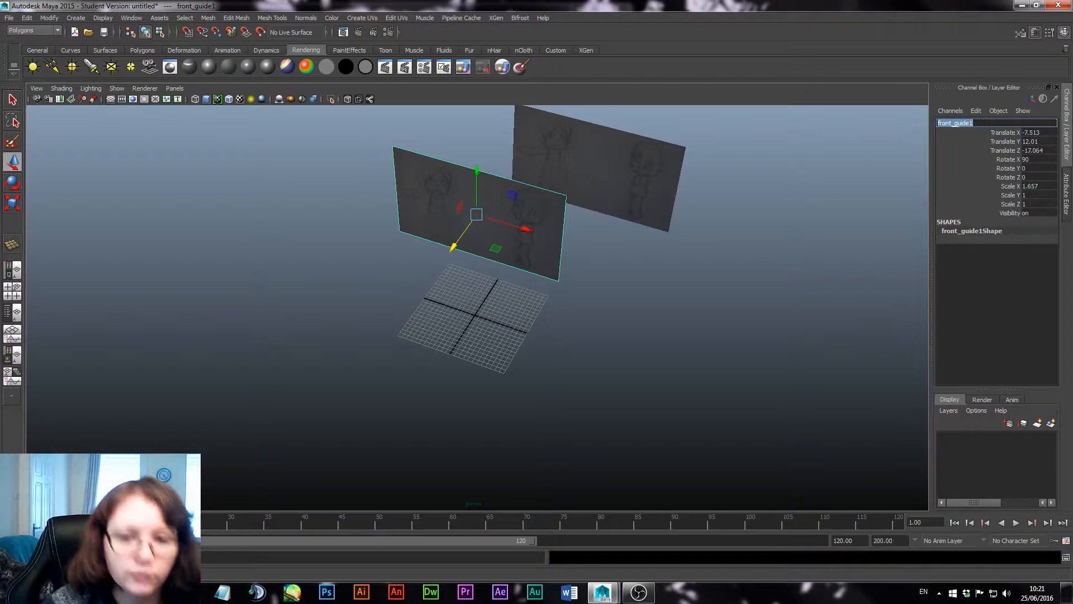
key(Right)
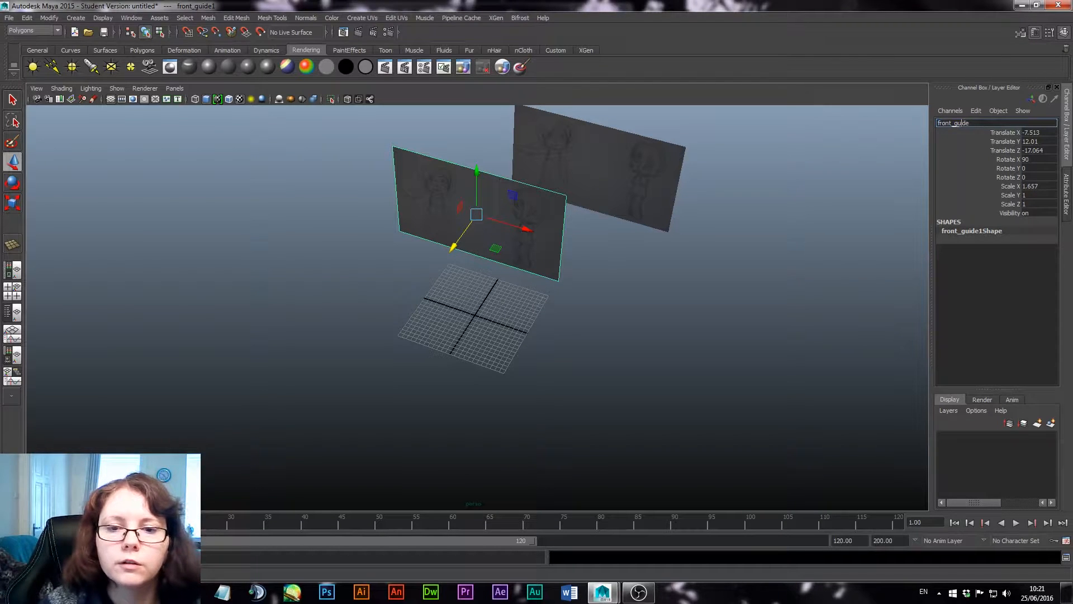
key(BackSpace)
key(BackSpace)
key(BackSpace)
key(BackSpace)
key(BackSpace)
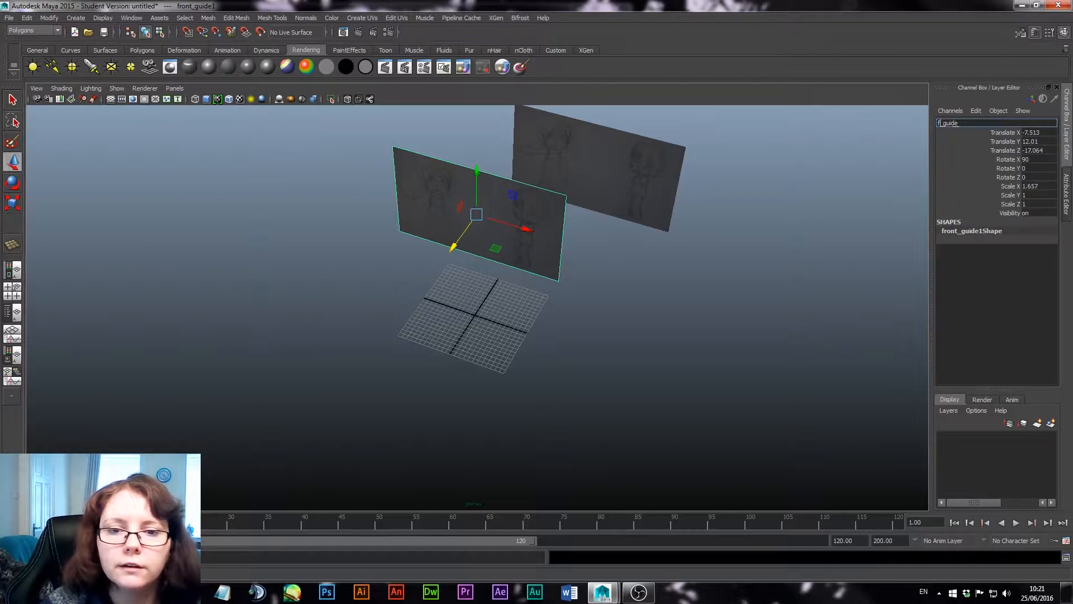
text(side)
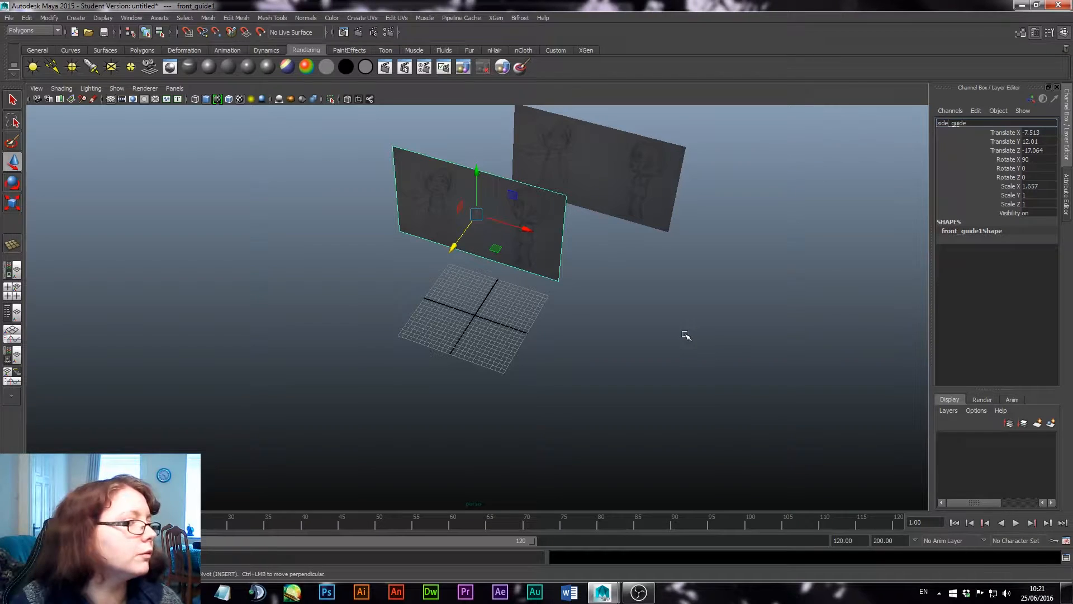
click(566, 287)
Rotate the side_guide plane 90 degrees in Y and deselect it.
click(515, 246)
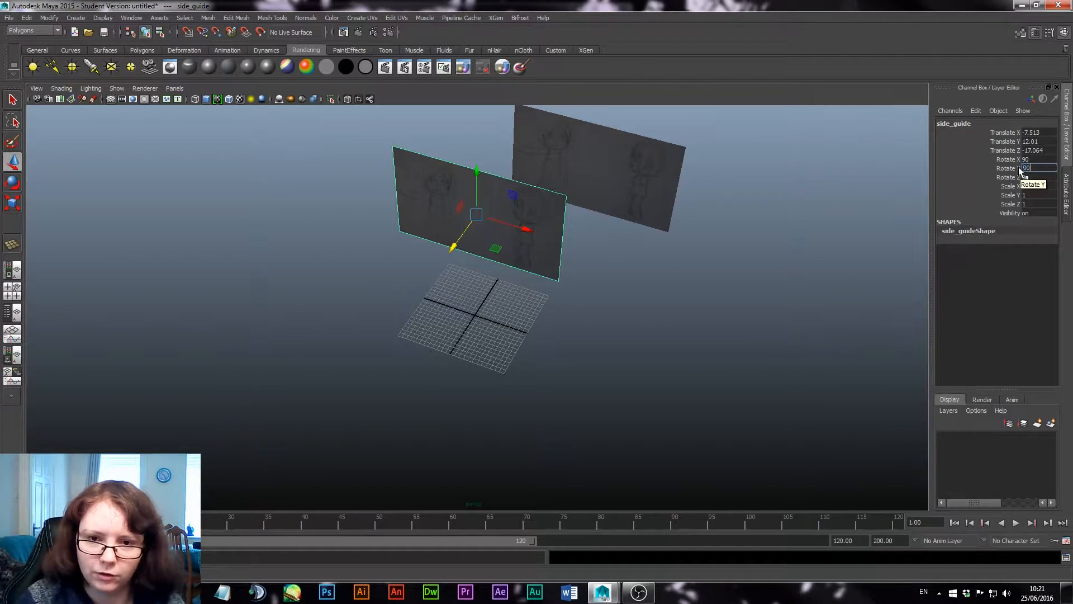
key(Return)
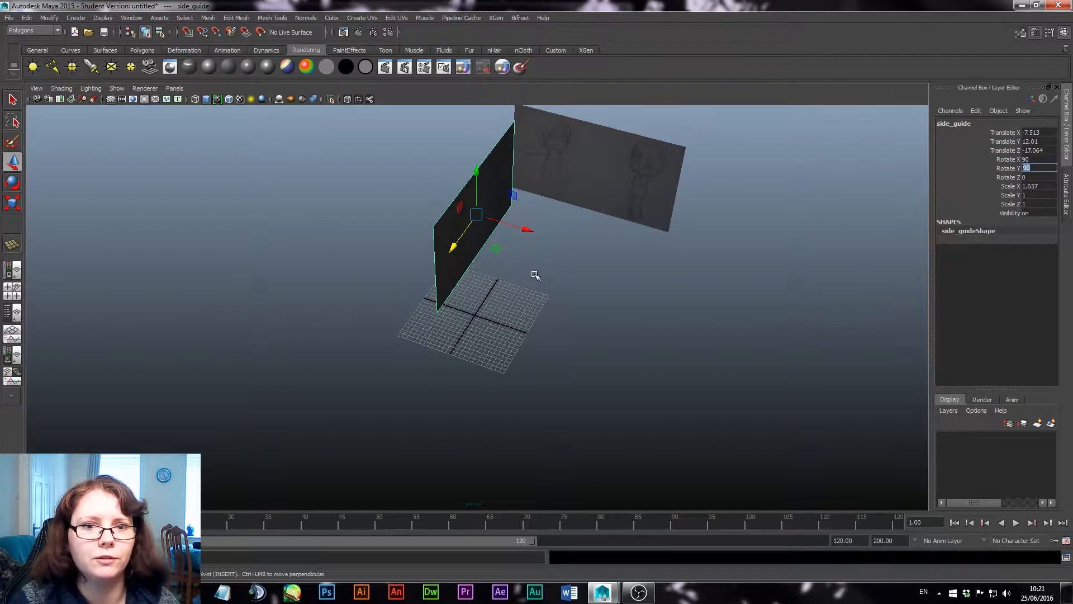
key(BackSpace)
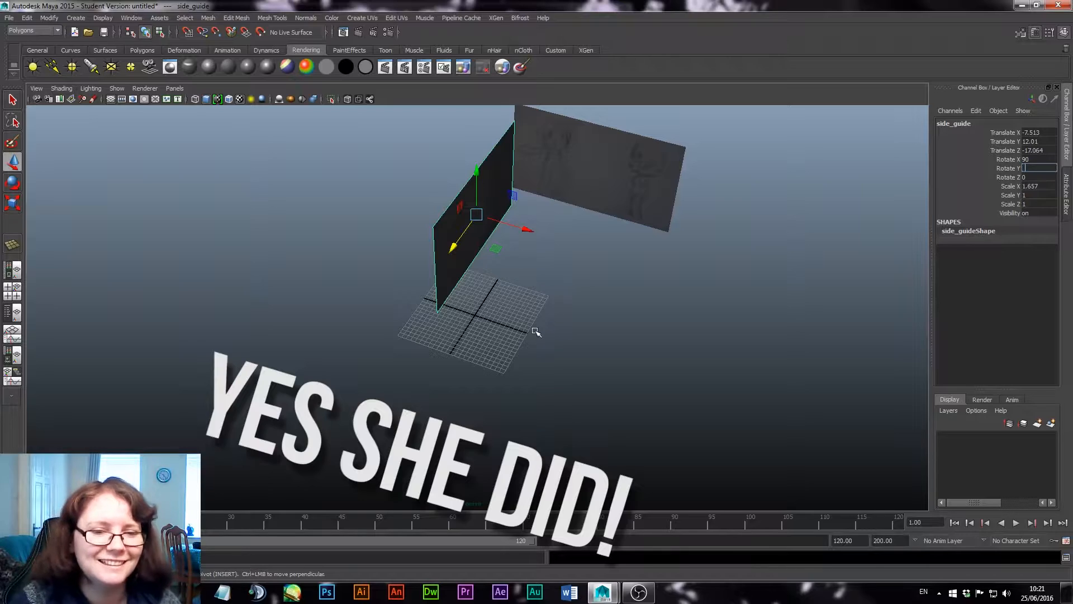
click(547, 288)
Maximize the side view, frame the side_guide plane and cycle the display through wireframe and shaded to textured mode.
key(space)
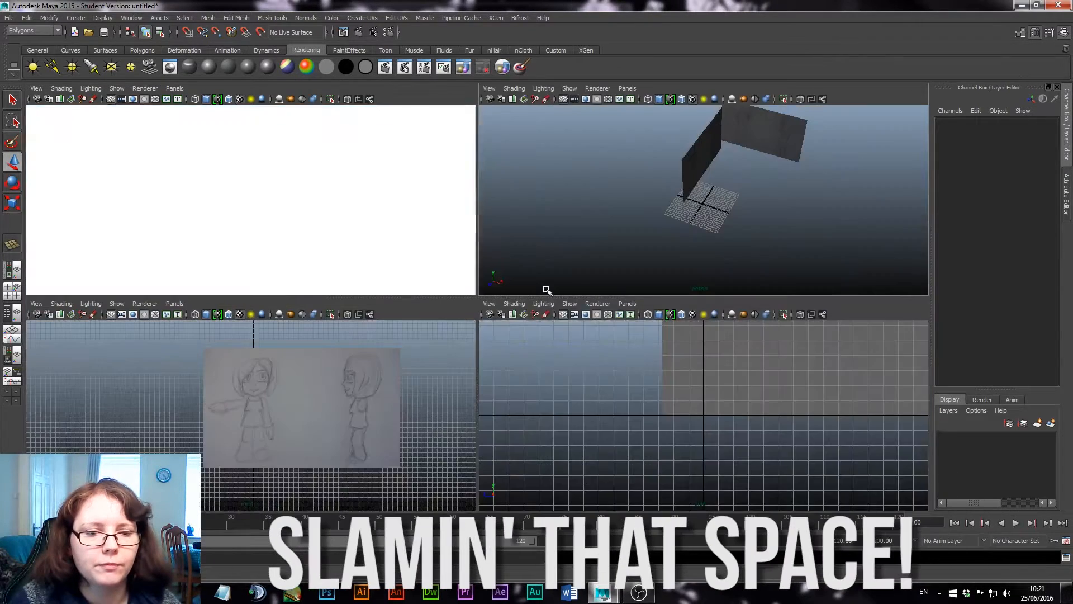
key(space)
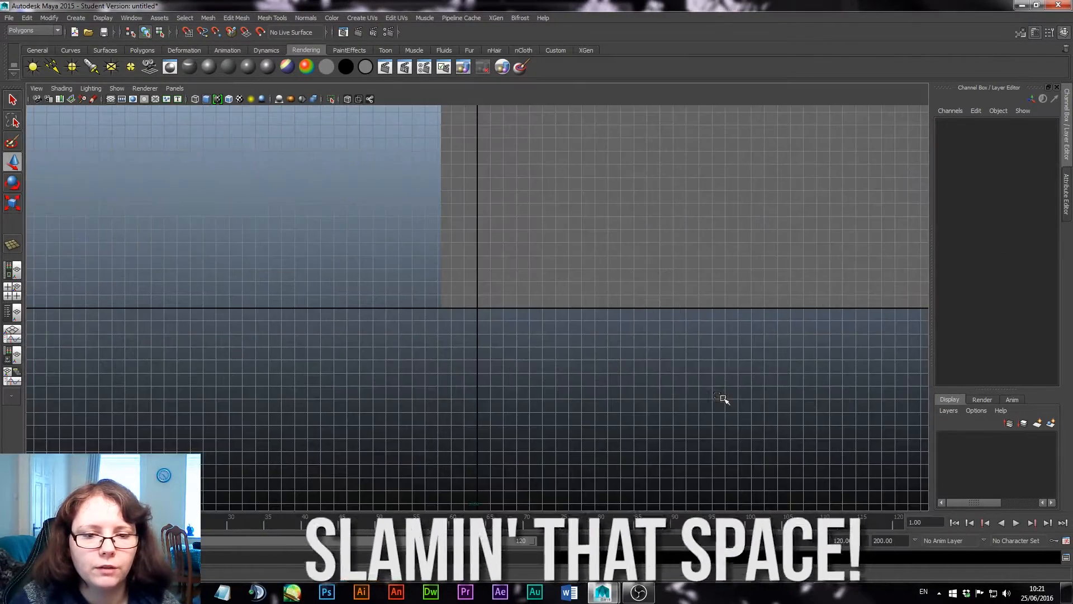
alt+middle_drag(654, 197, 573, 360)
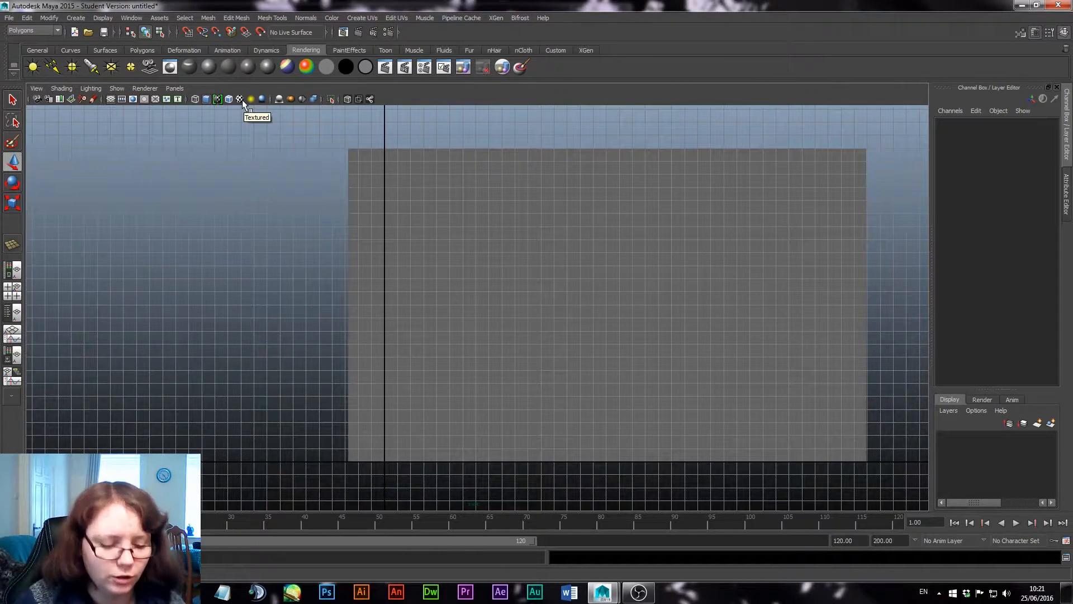
key(6)
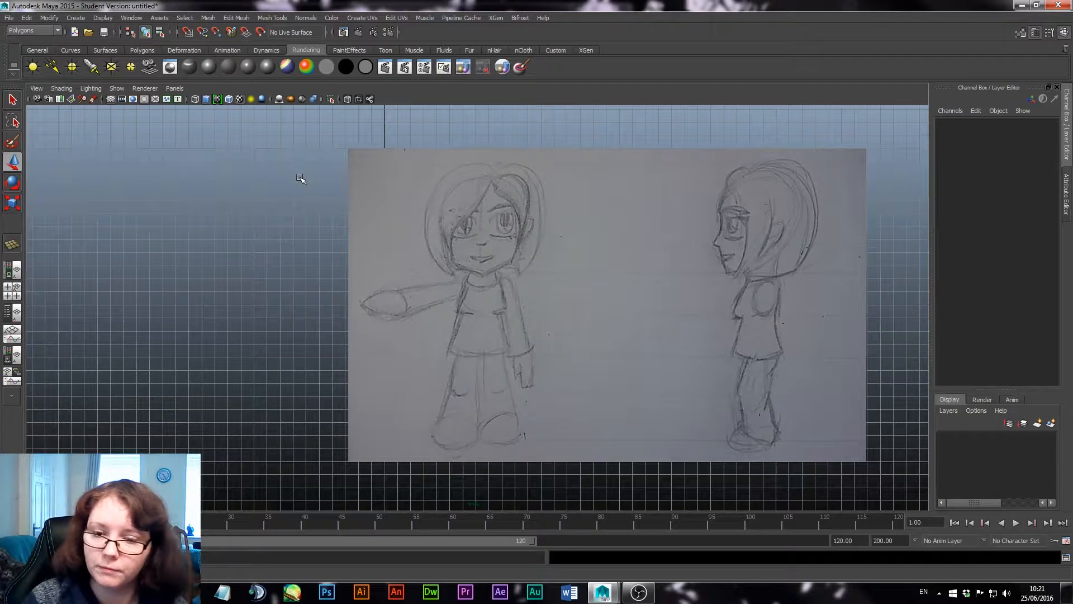
key(4)
key(5)
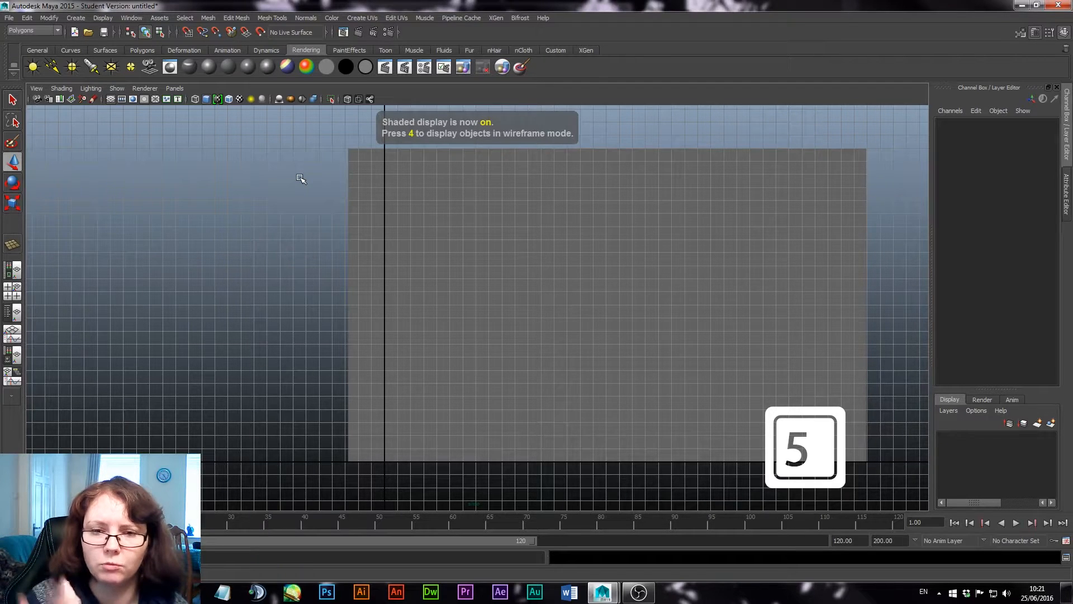
key(6)
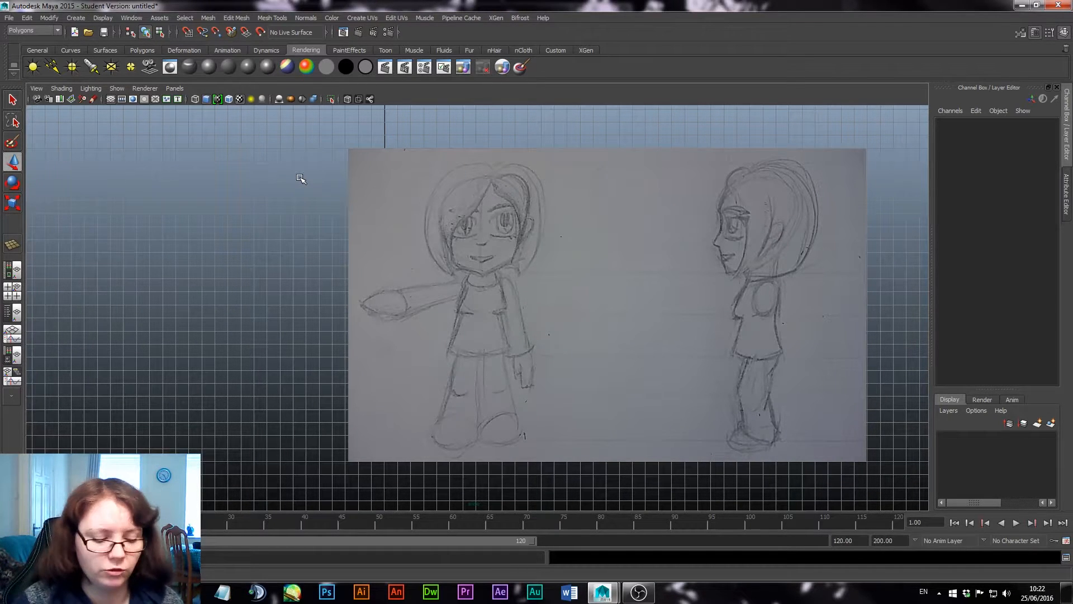
Turn on X-Ray shading and slide side_guide to about 11.63 in Z to centre the side sketch on the vertical axis.
click(510, 256)
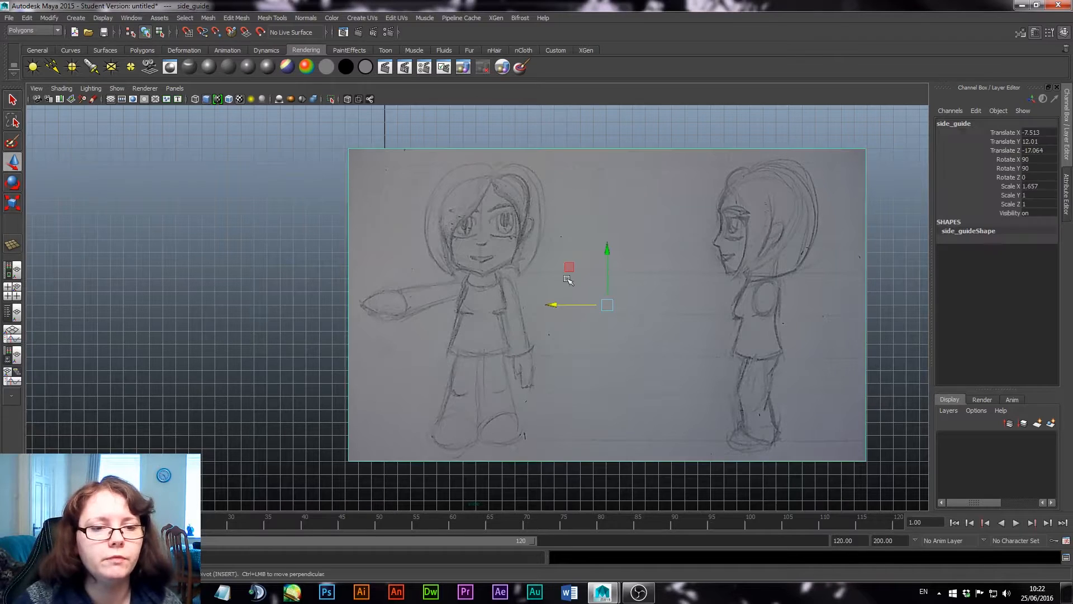
click(62, 88)
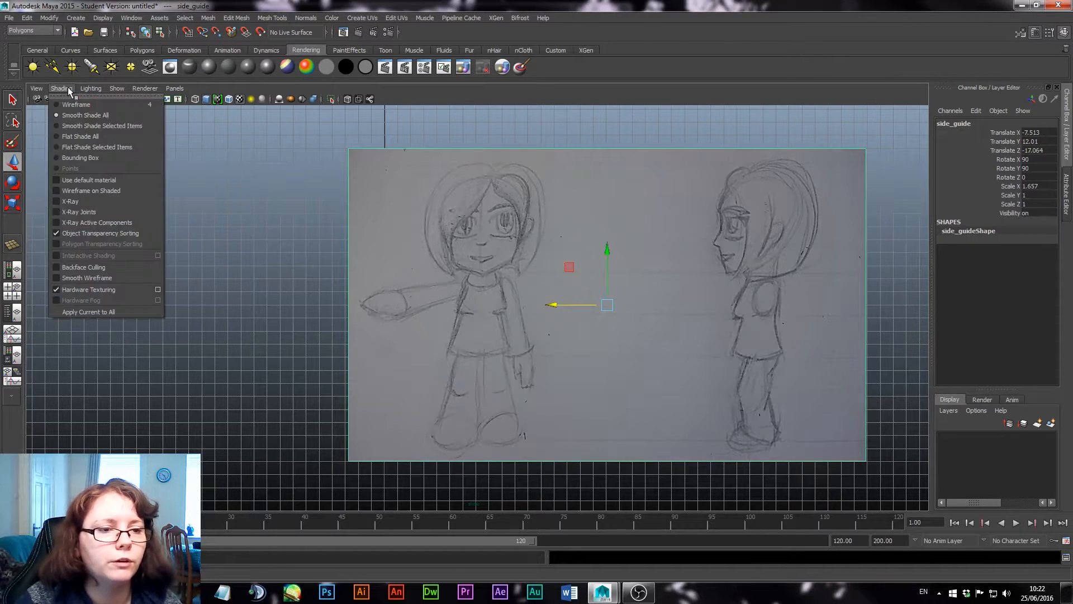
click(71, 201)
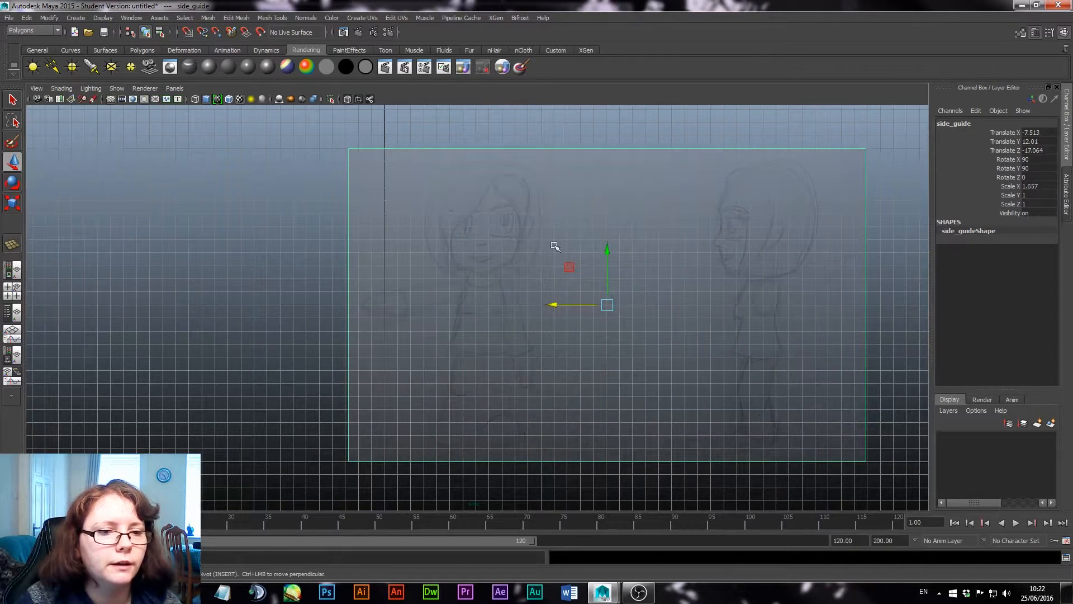
drag(557, 307, 178, 290)
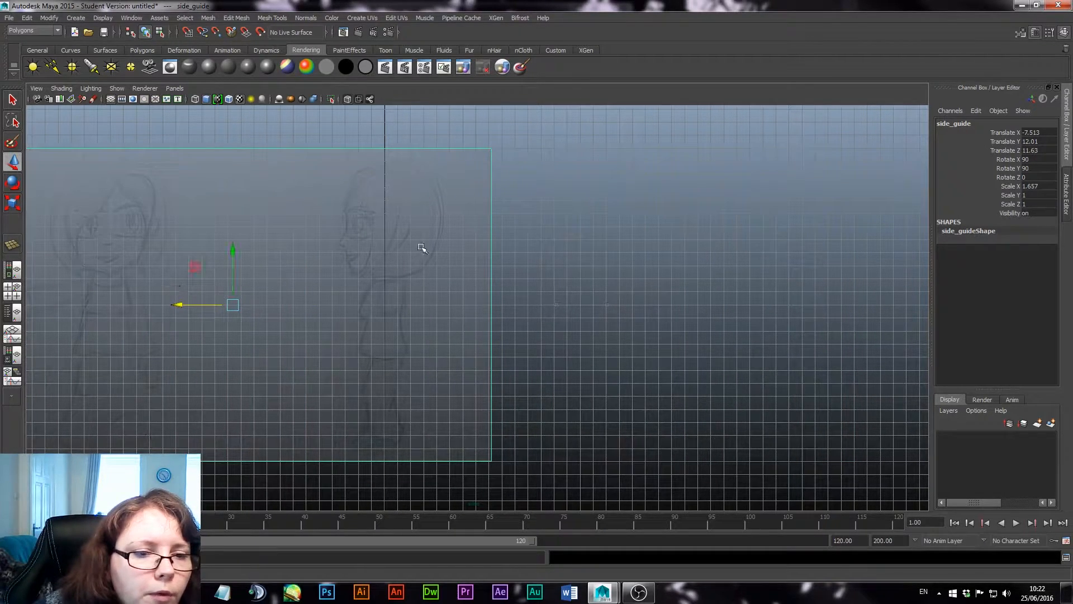
Check the side sketch's alignment with the vertical axis up close and turn X-Ray shading off.
key(space)
drag(597, 249, 521, 257)
alt+middle_drag(522, 257, 652, 249)
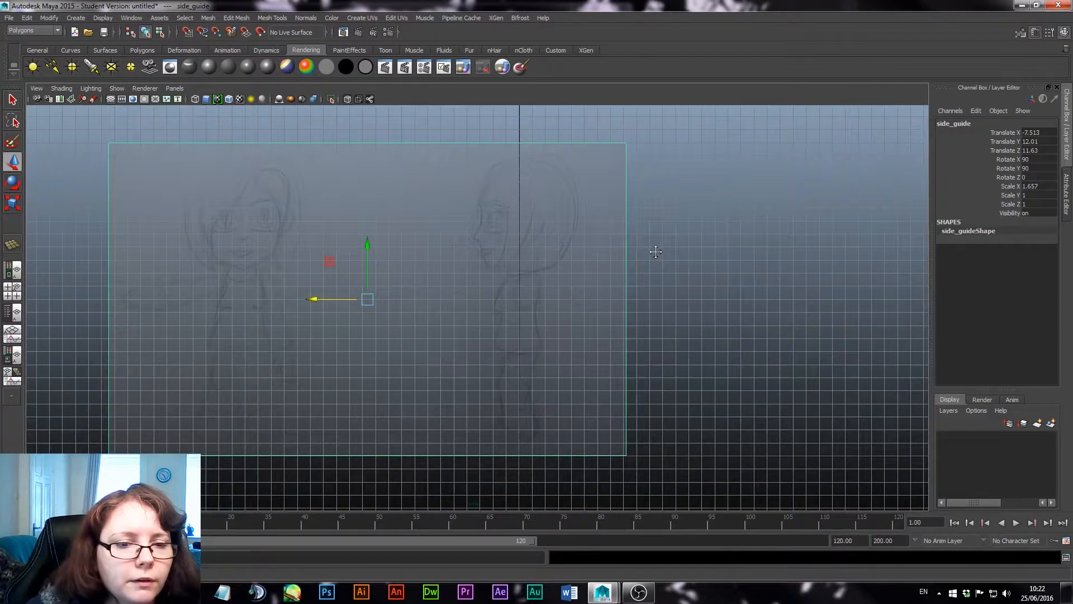
scroll(587, 285, up, 2)
alt+middle_drag(576, 223, 579, 253)
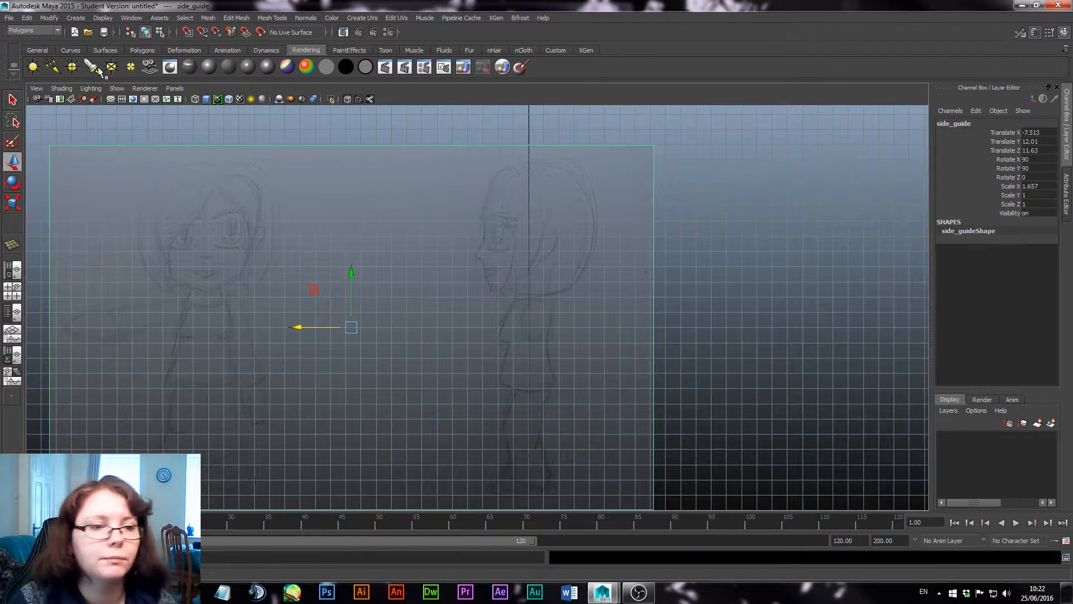
click(62, 89)
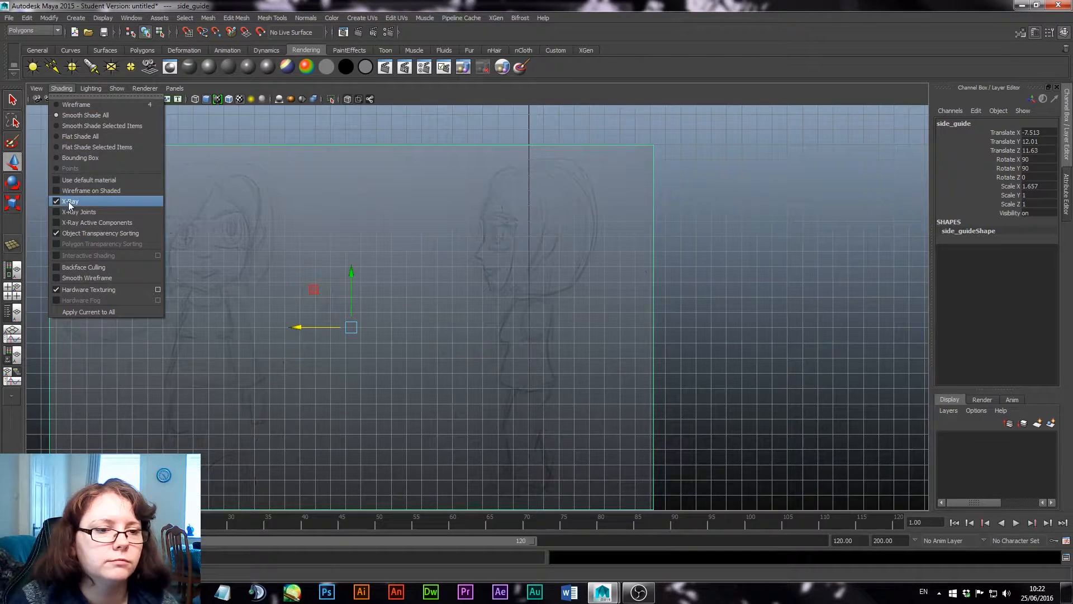
click(70, 202)
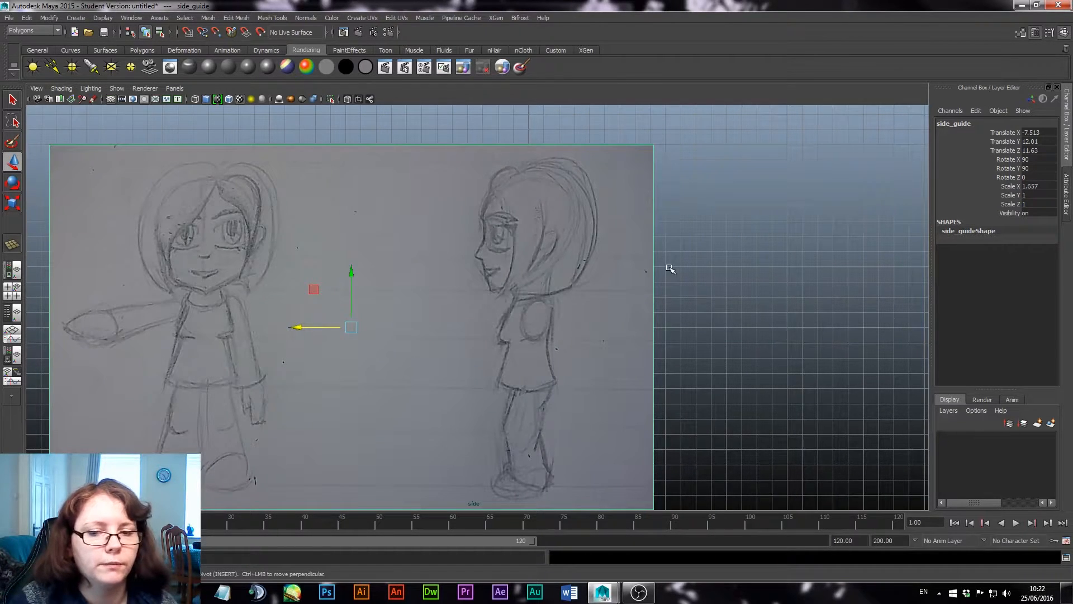
Return to the perspective view and move side_guide away from the grid to about -41.704 in X.
key(space)
key(space)
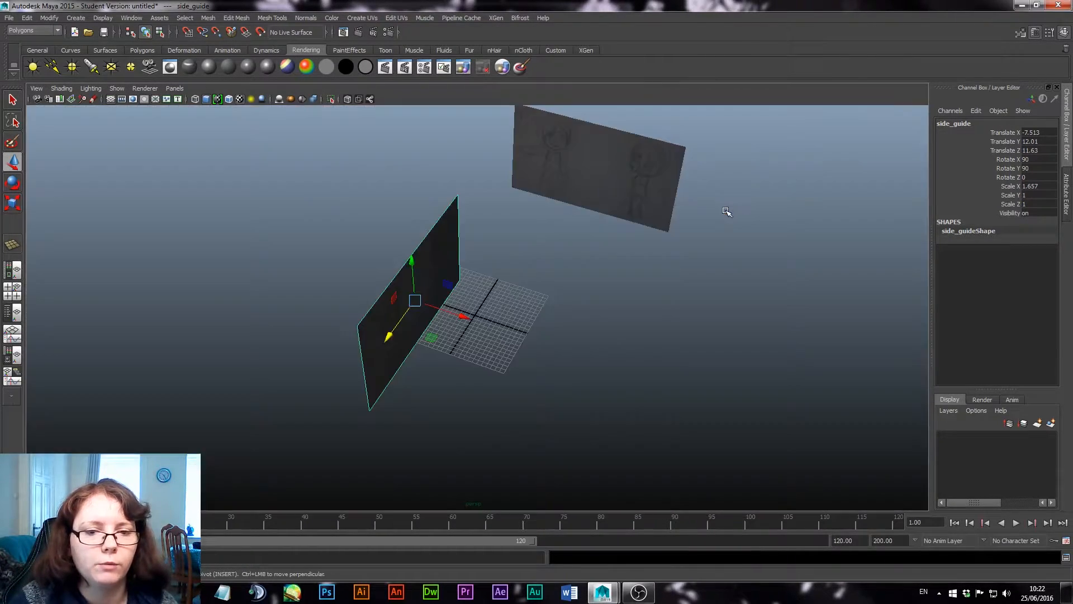
drag(474, 320, 328, 295)
click(597, 168)
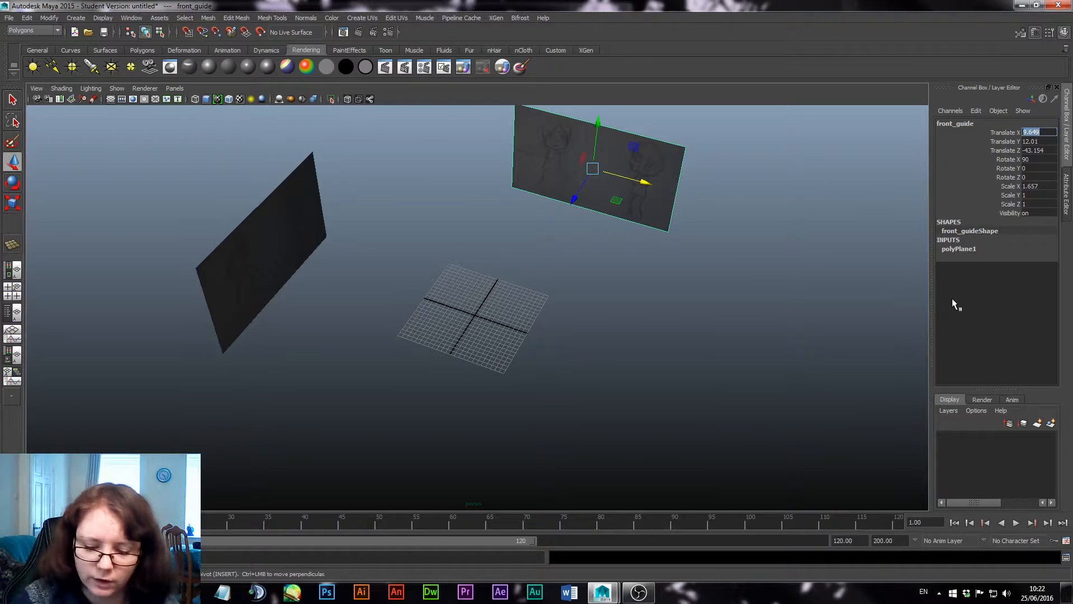
text(50)
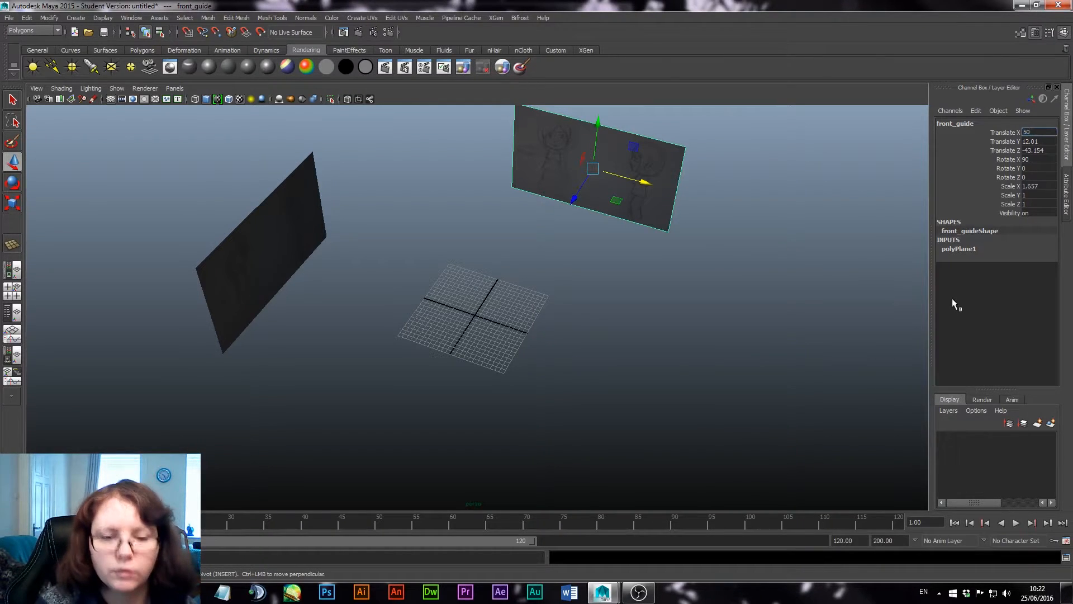
key(Return)
key(ctrl+z)
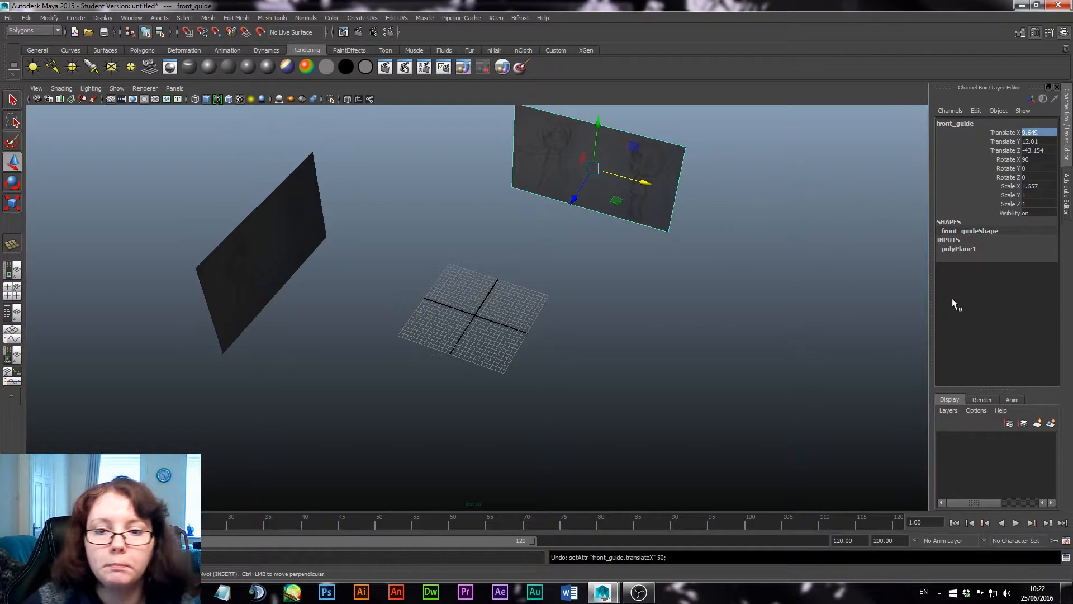
Set the front_guide plane's Translate Z to -100.
click(1014, 150)
click(1036, 151)
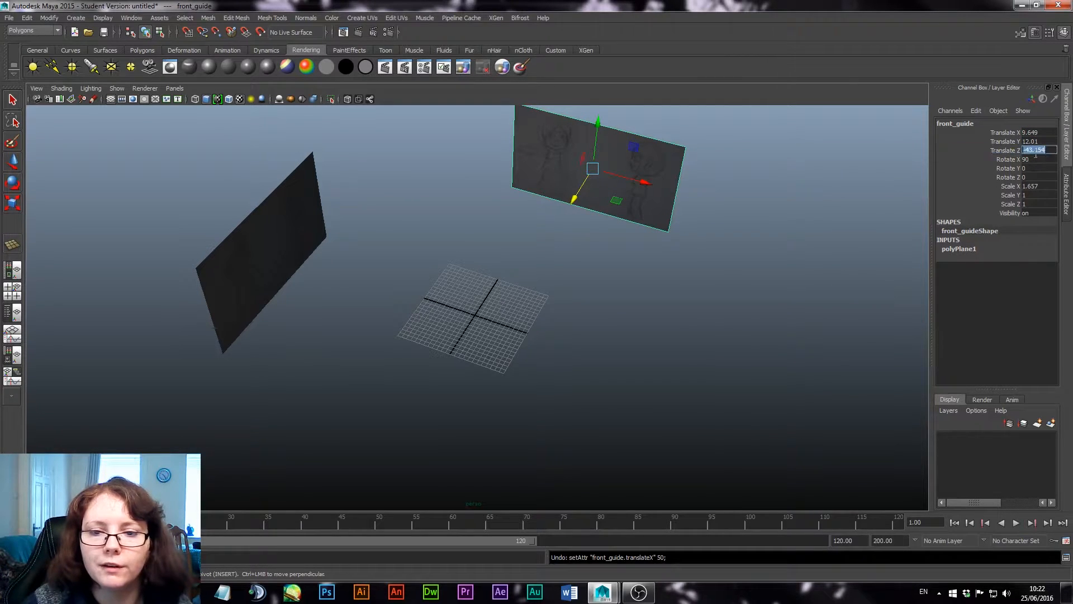
text(-)
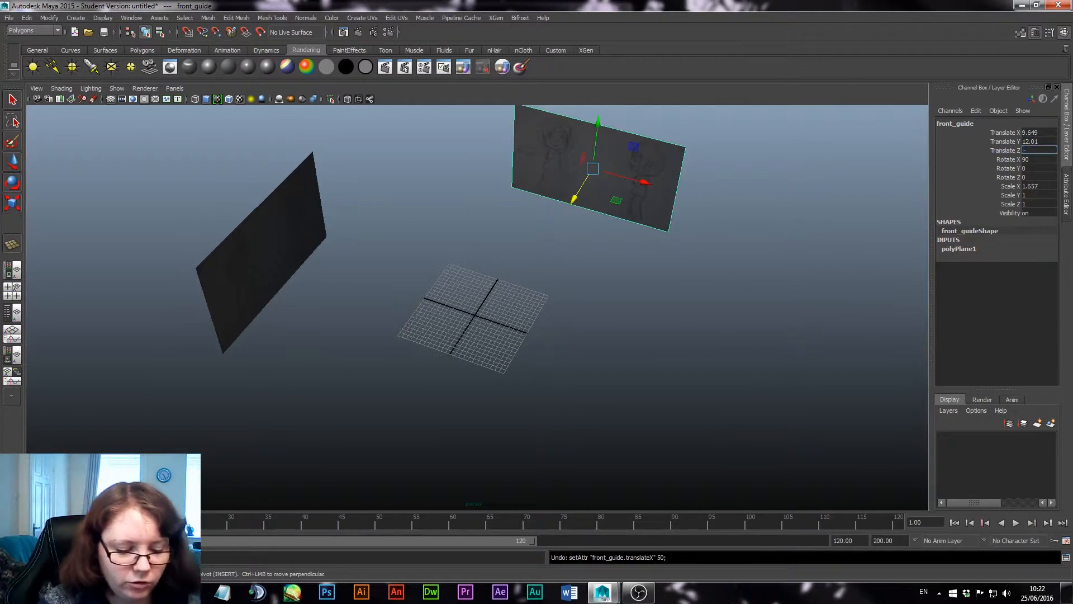
text(100)
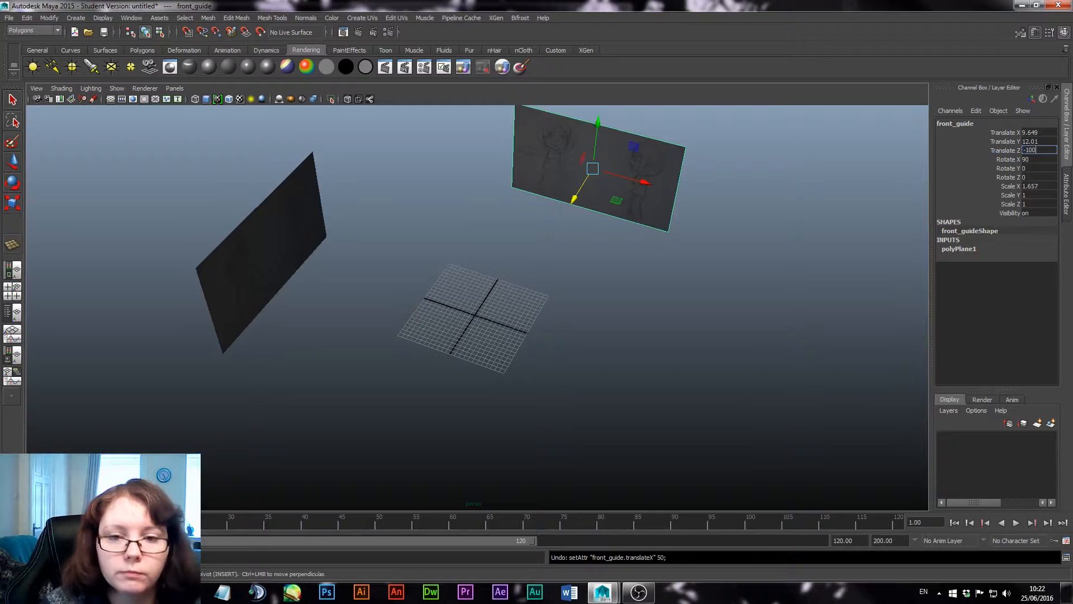
key(Return)
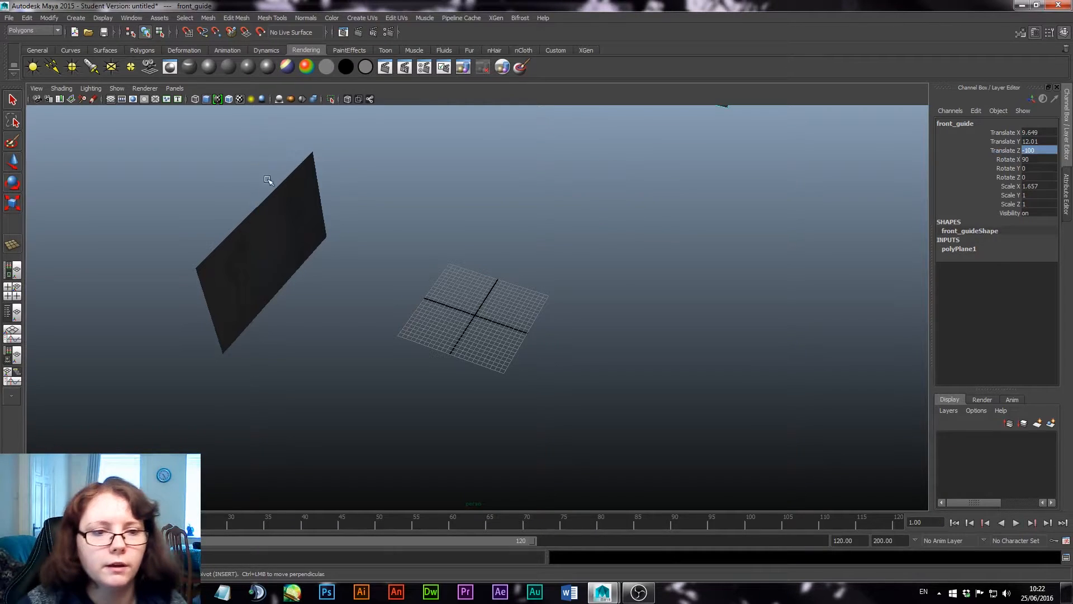
Set the side_guide plane's Translate X to -100.
click(273, 222)
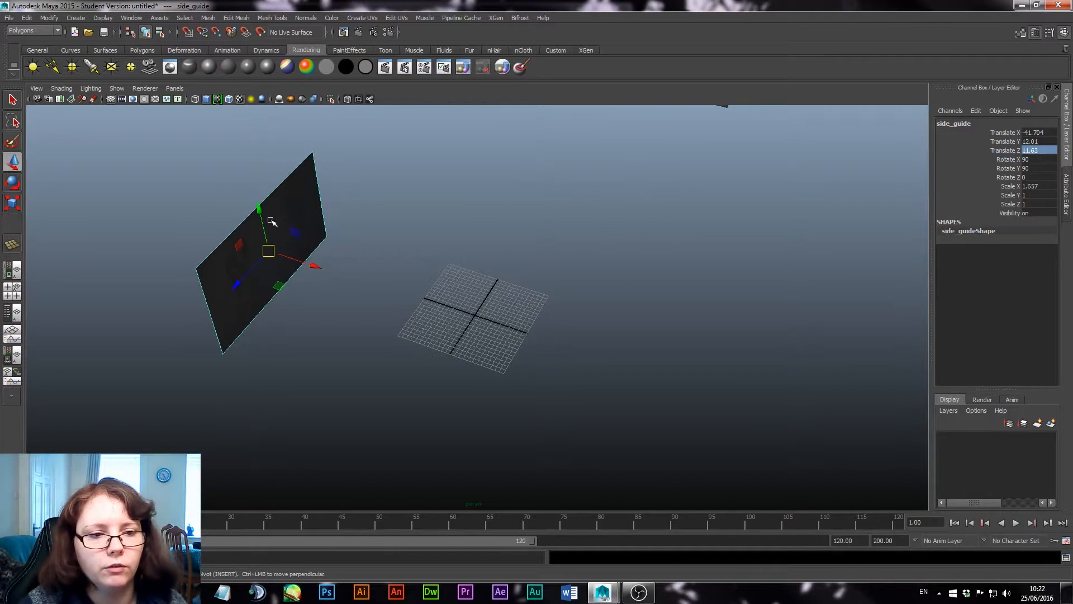
click(1037, 141)
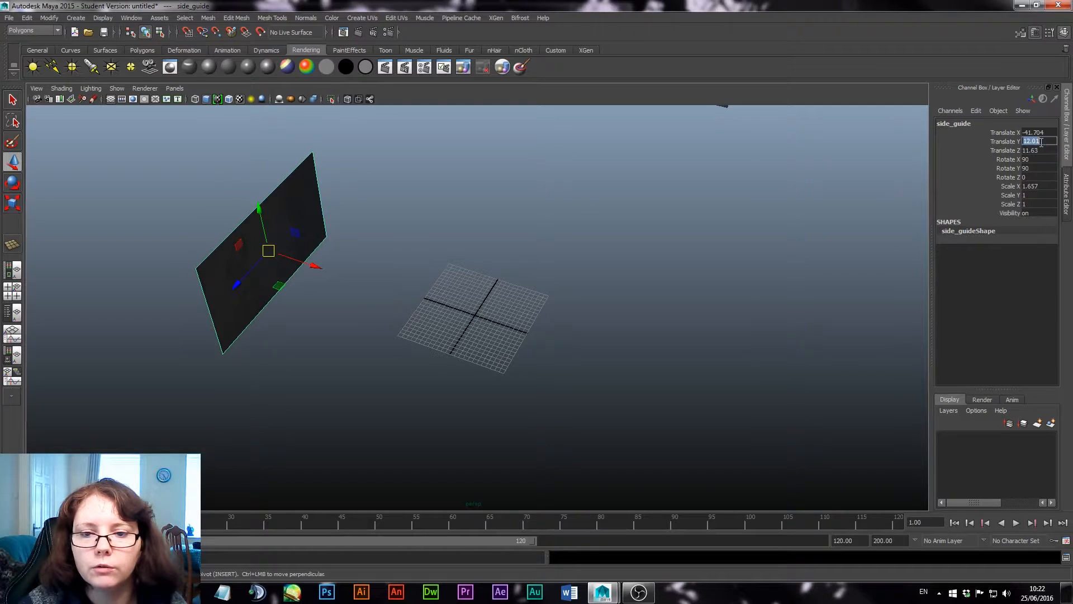
click(999, 142)
click(1002, 132)
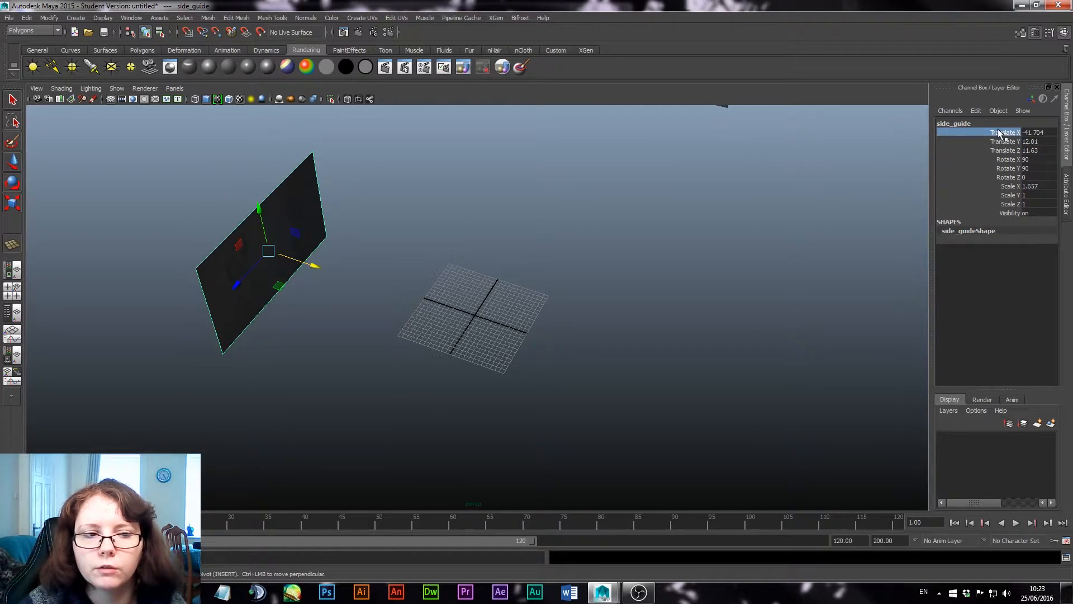
click(1054, 133)
text(-100)
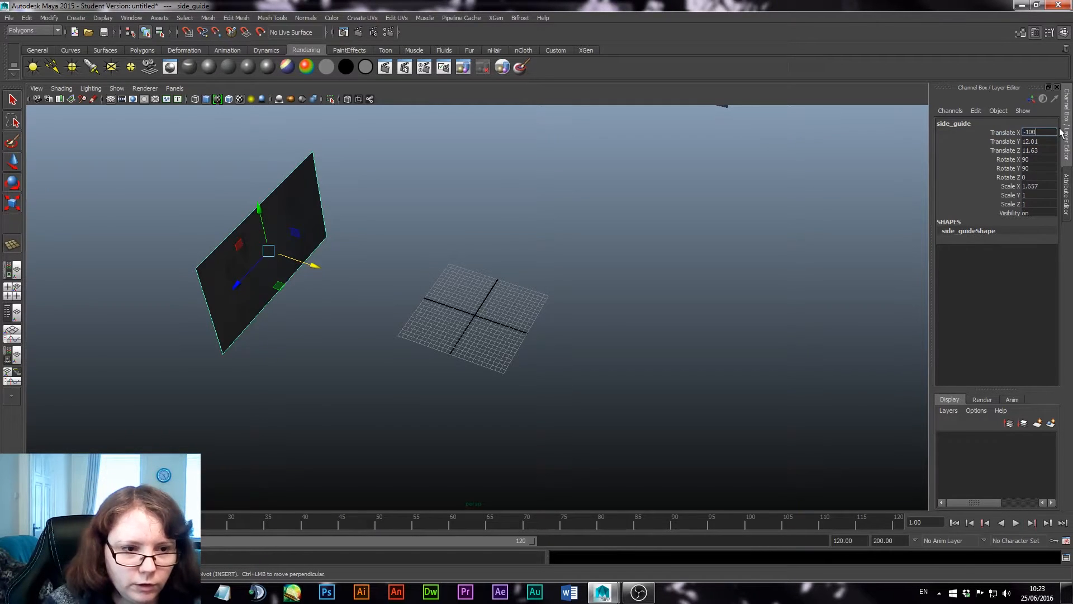
key(Return)
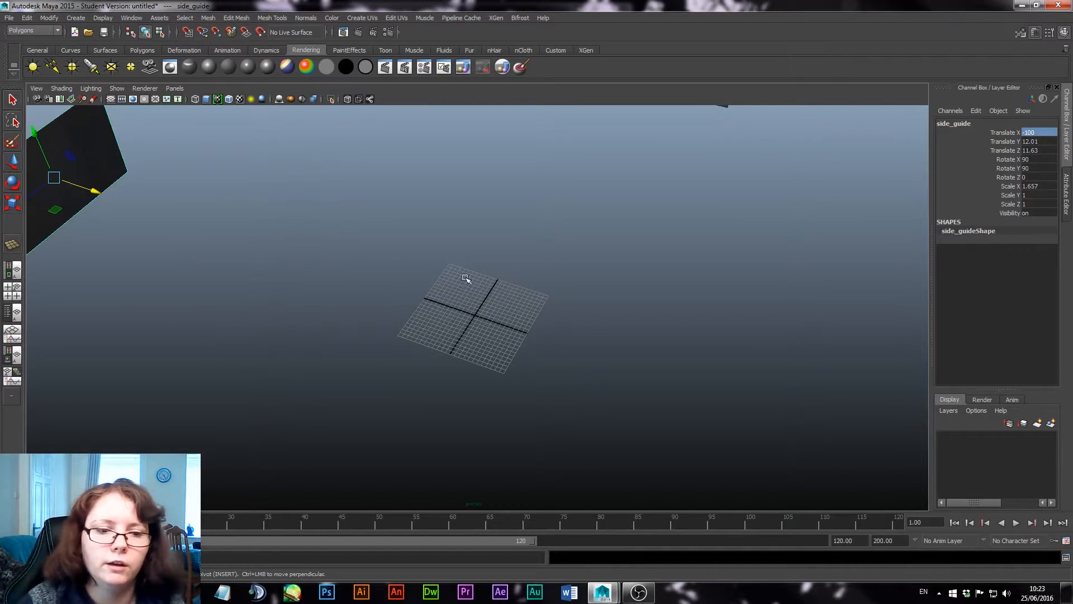
Select both the front_guide and side_guide planes and create a new display layer containing them.
alt+drag(576, 321, 585, 296)
alt+right_drag(585, 297, 553, 414)
alt+drag(548, 246, 603, 246)
click(806, 215)
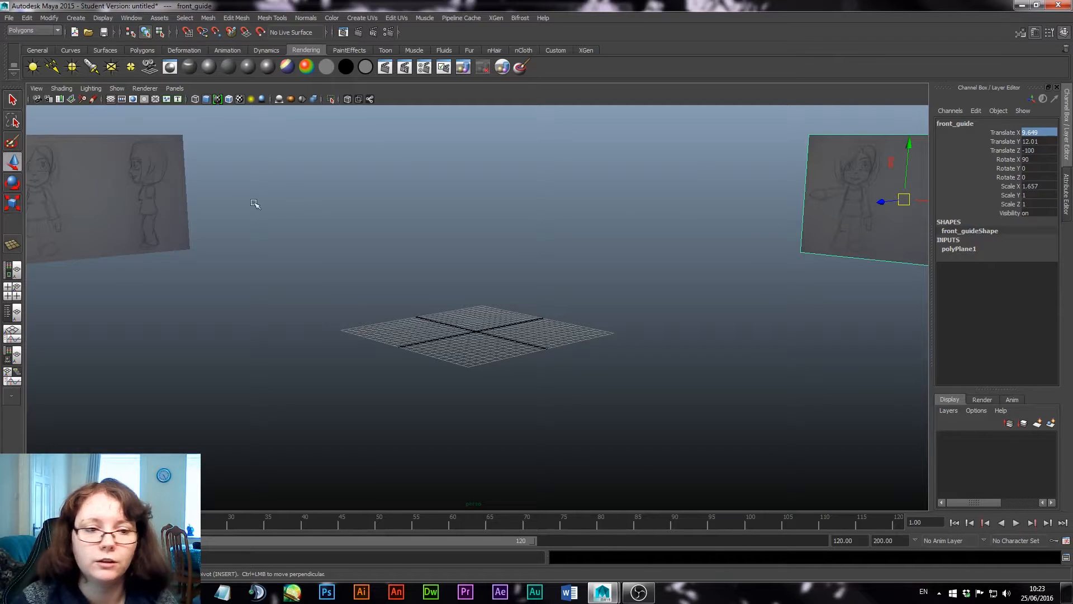
click(174, 224)
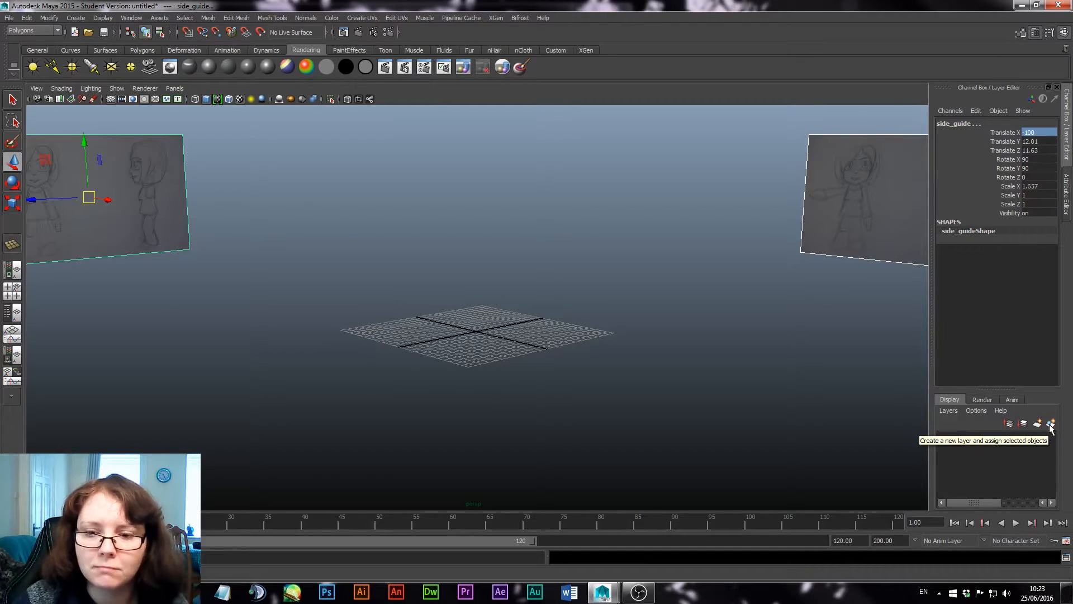
click(1051, 425)
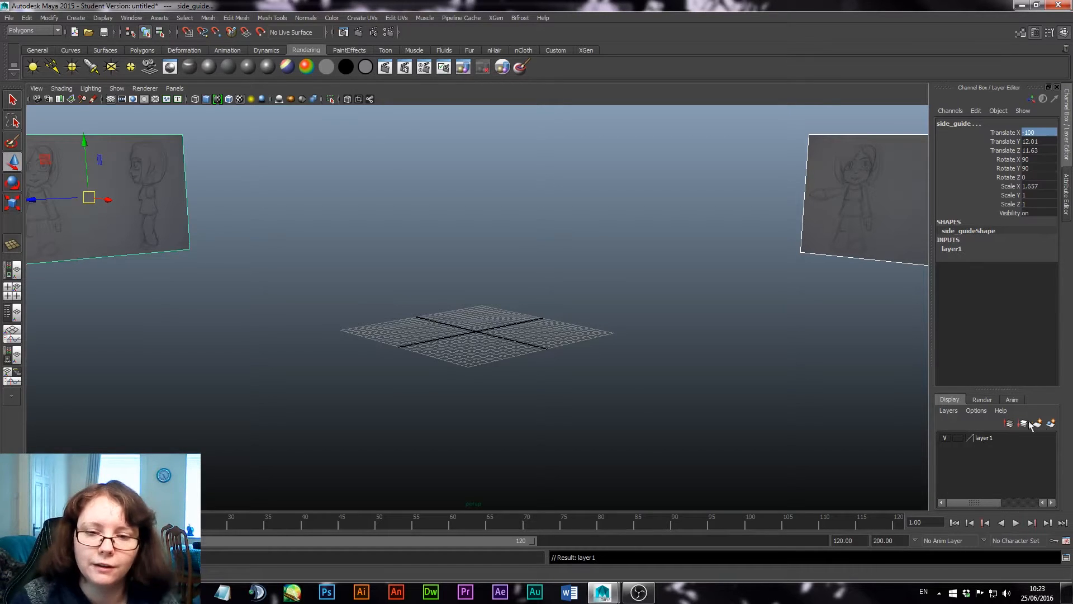
Rename the new display layer as guides and save the layer settings.
double_click(985, 437)
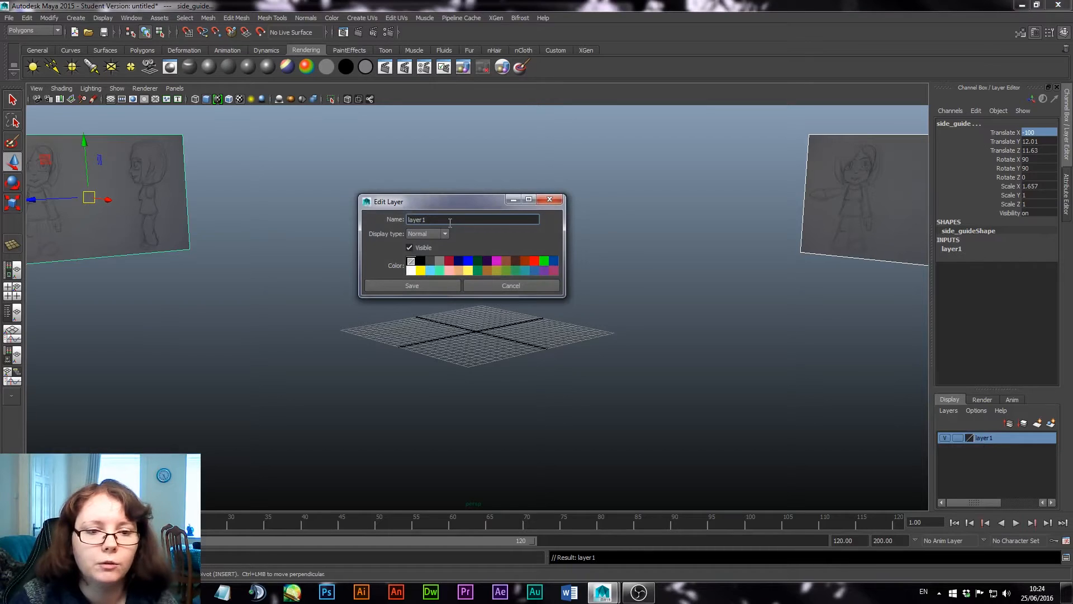
drag(450, 219, 294, 221)
text(guides)
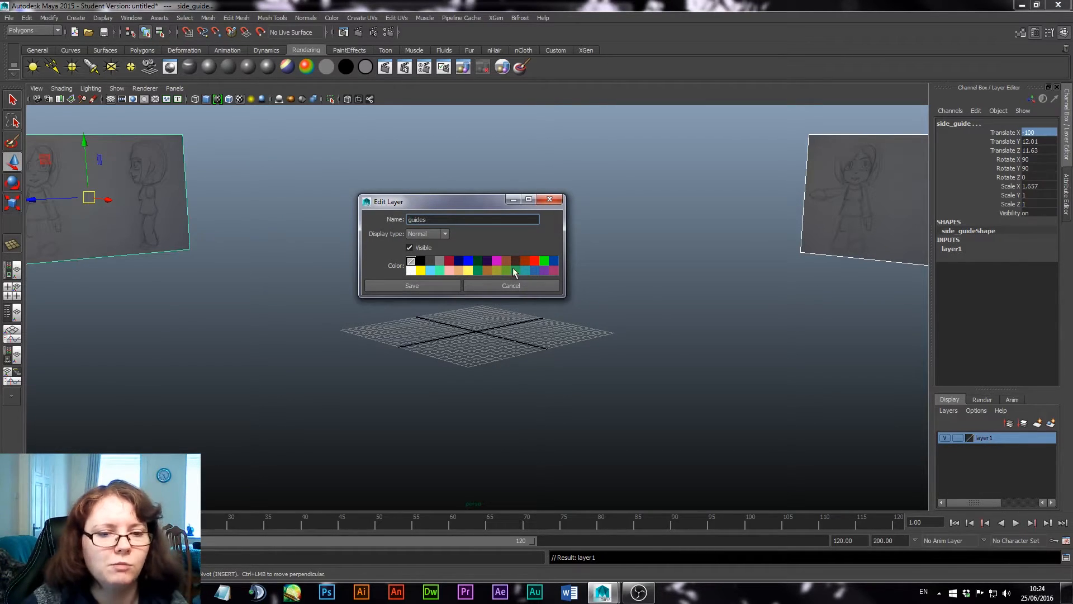
click(431, 286)
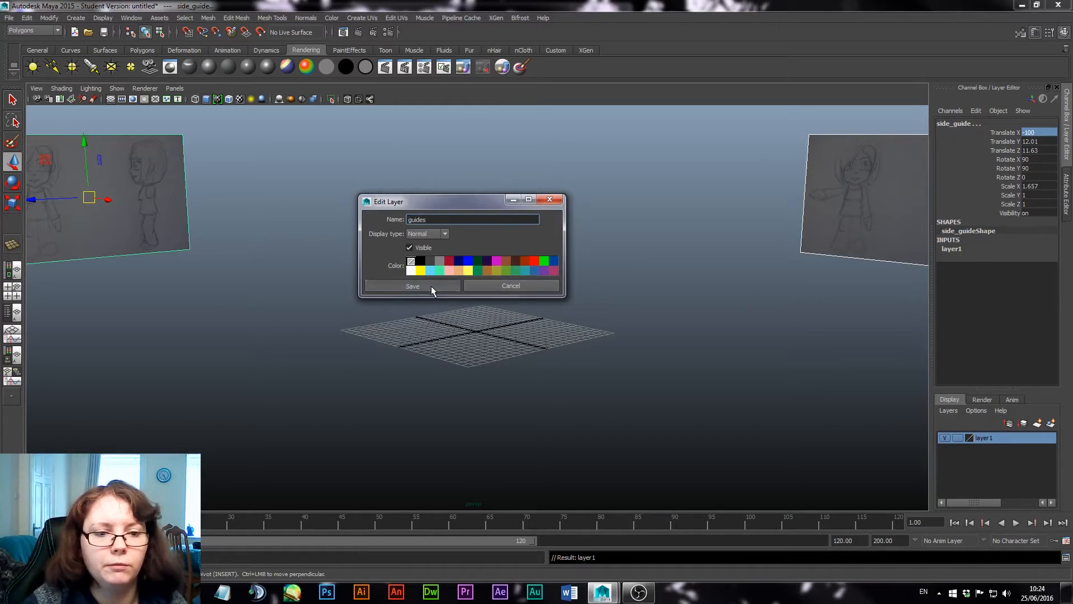
Switch the guides layer past Template to Reference display type and deselect the planes.
click(958, 438)
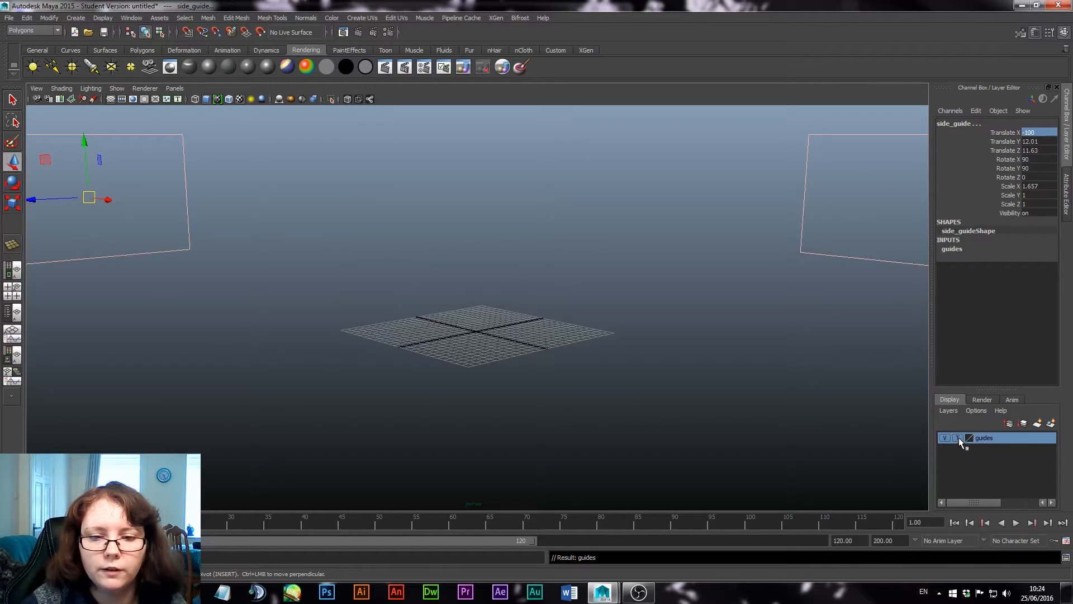
click(958, 437)
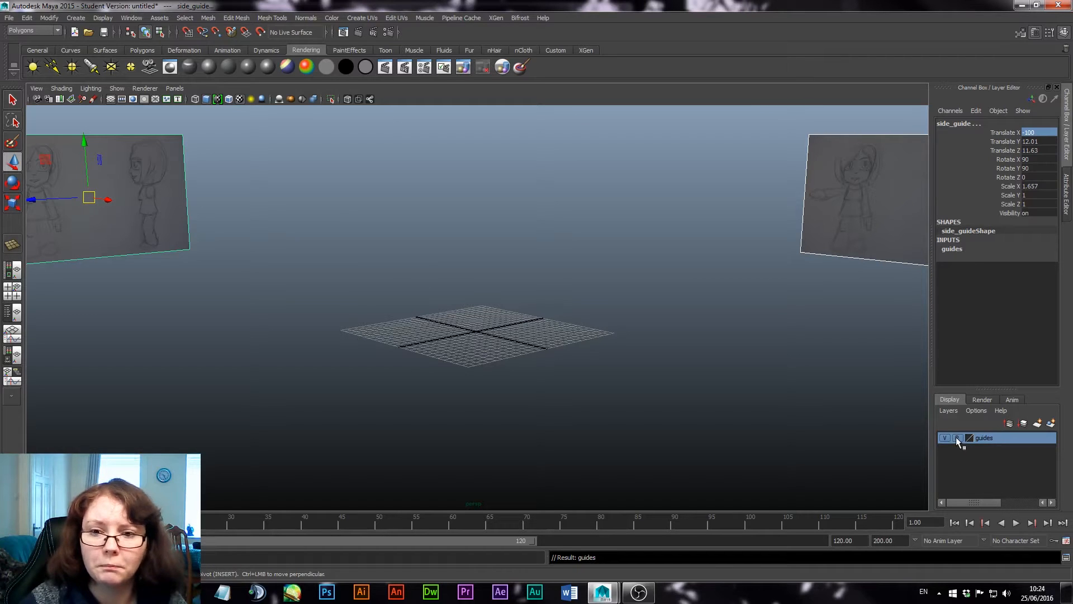
click(594, 184)
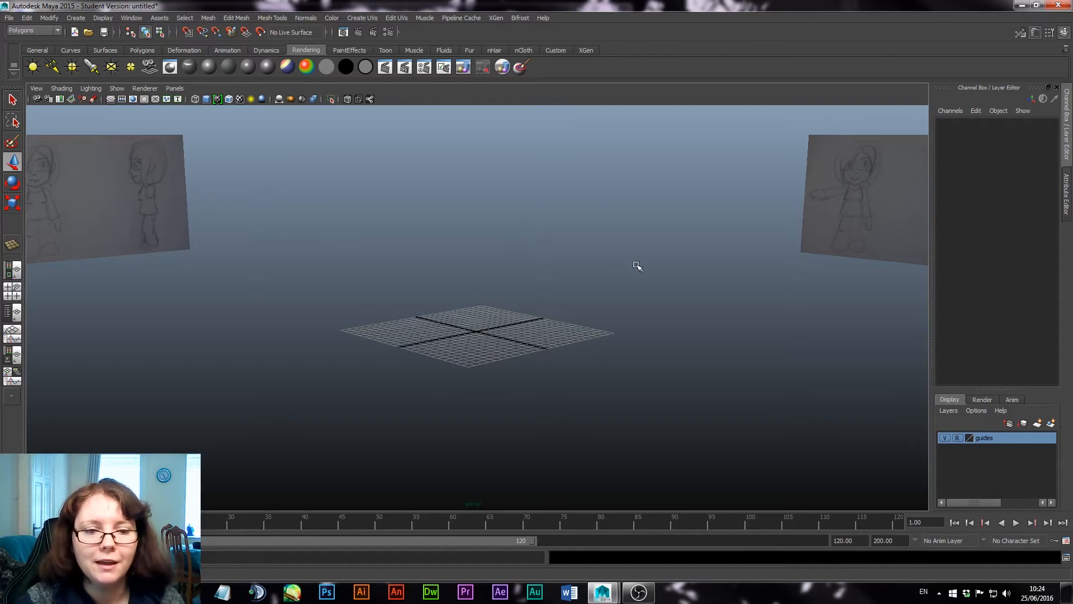
alt+drag(461, 276, 488, 288)
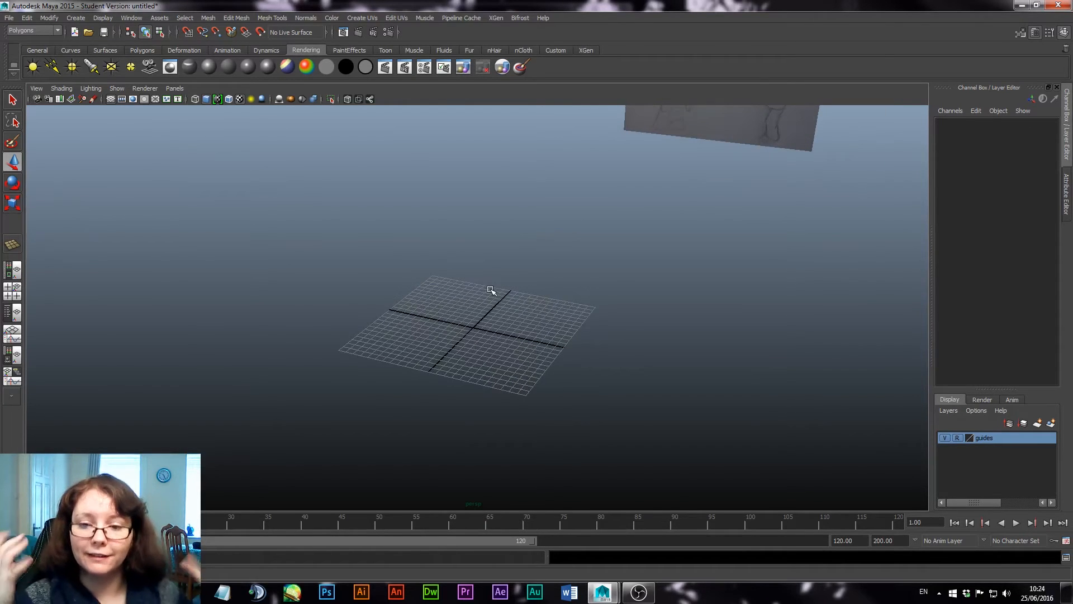